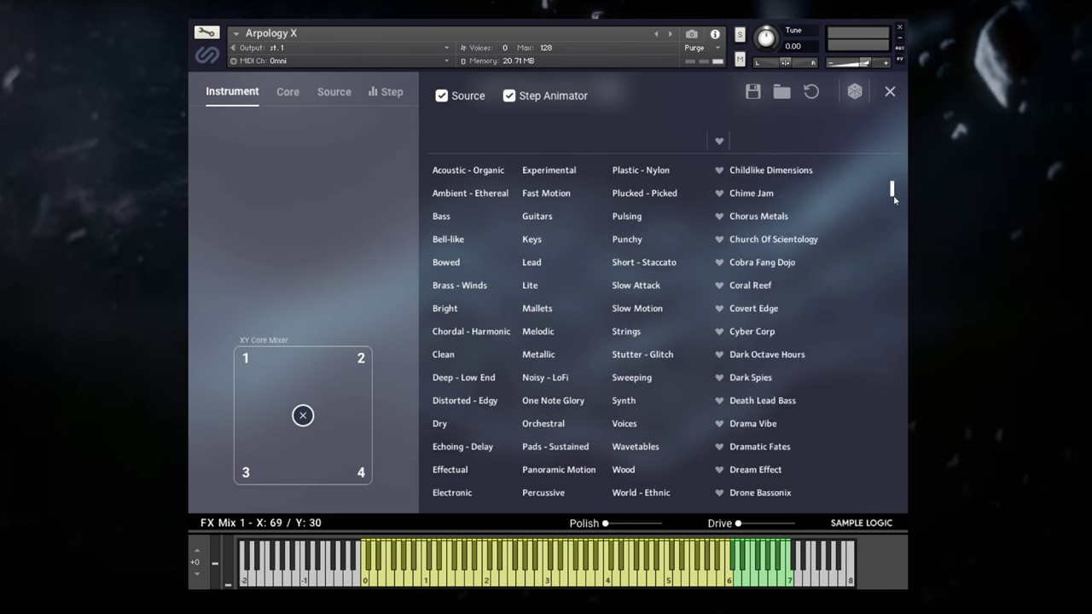
Browse the unfiltered instrument preset list and audition Ancient Promise, Breathing Tree and Buried Piano.
scroll(895, 321, down, 7)
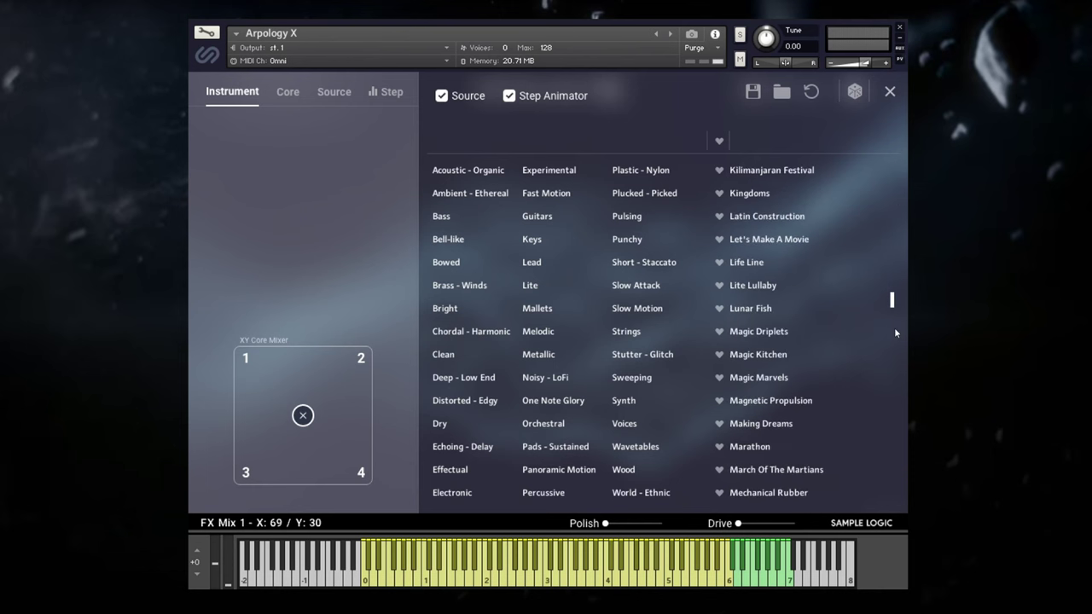
scroll(895, 333, up, 20)
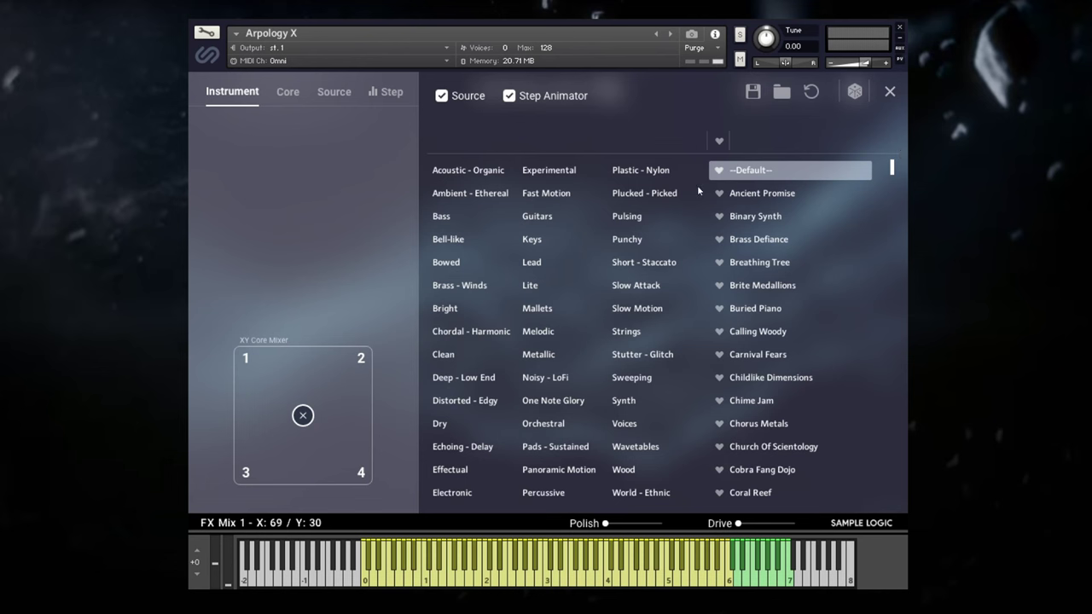
click(762, 193)
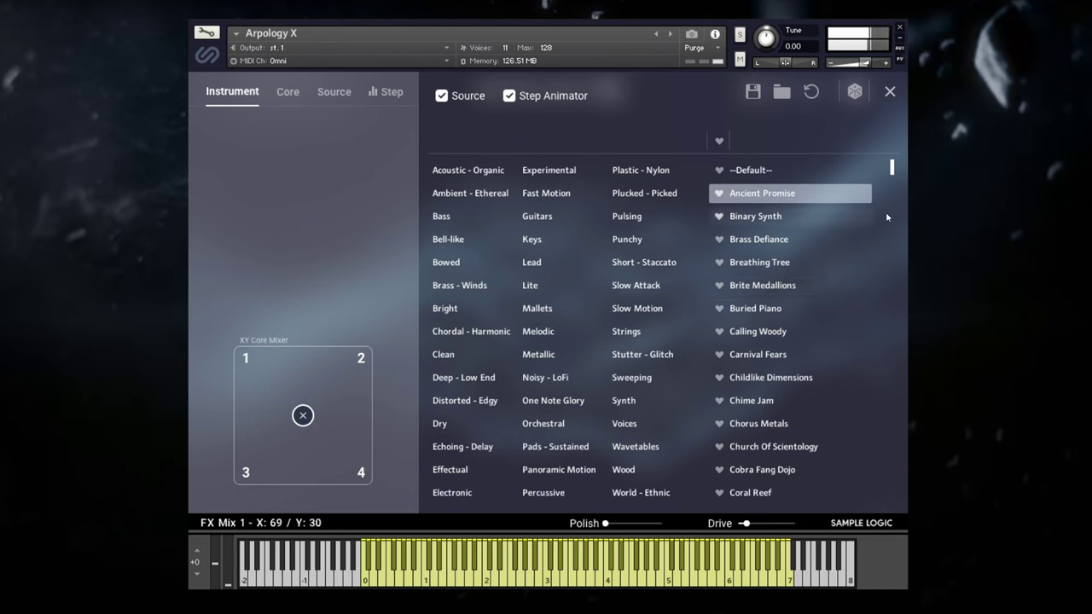
click(747, 266)
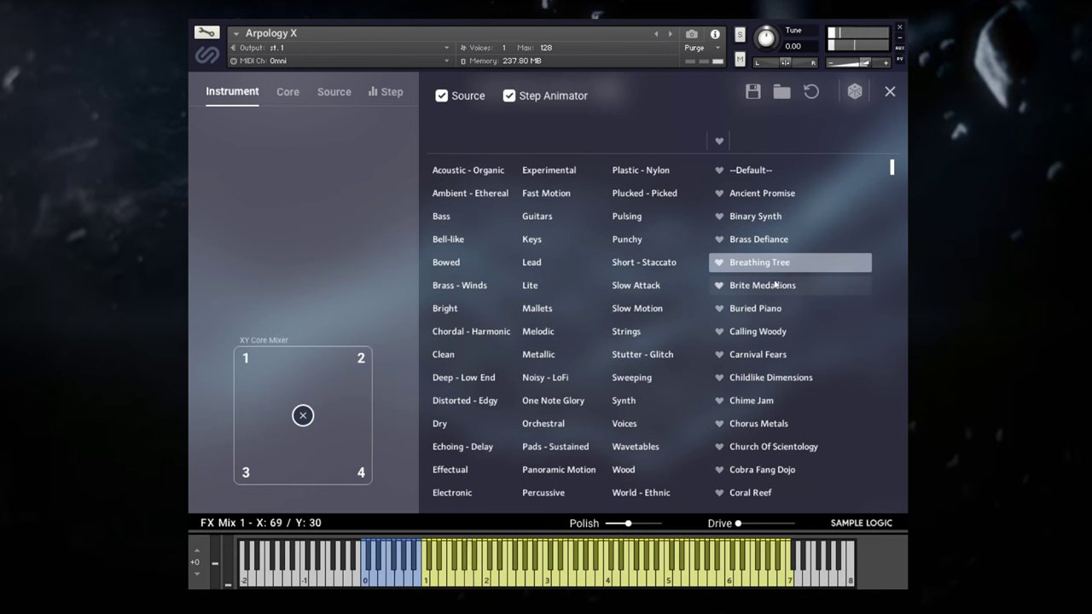
click(754, 311)
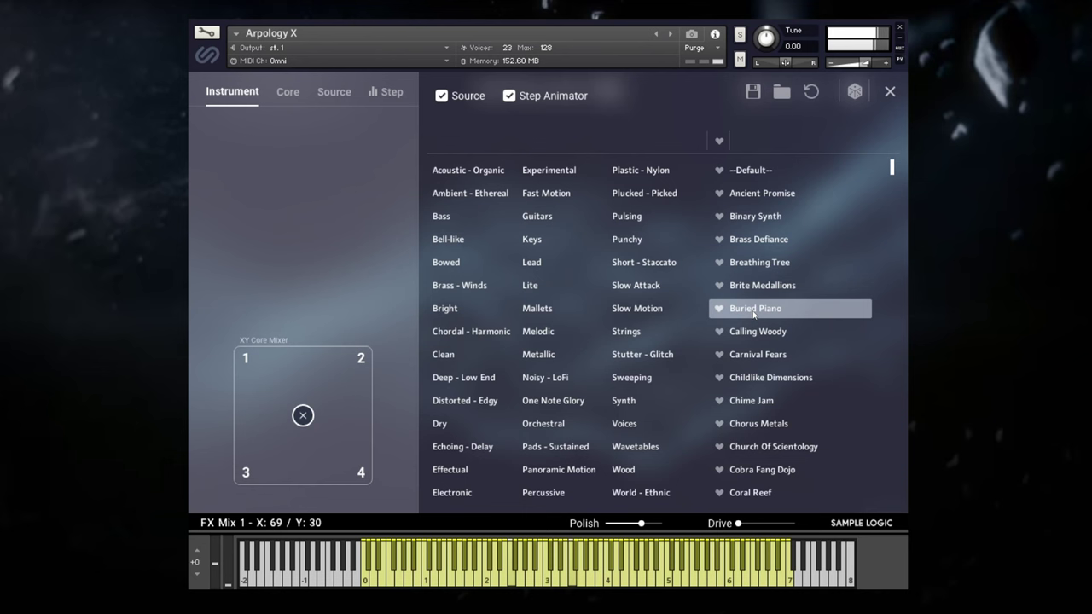
Audition the presets Childlike Dimensions, Chime Jam and Coral Reef from the unfiltered instrument list.
click(778, 375)
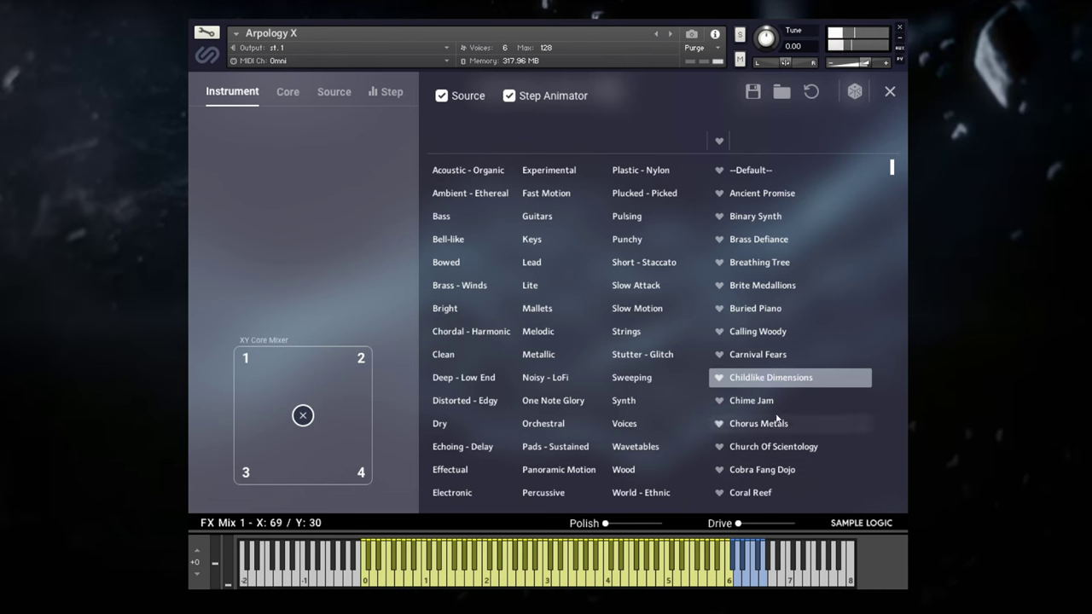
click(773, 404)
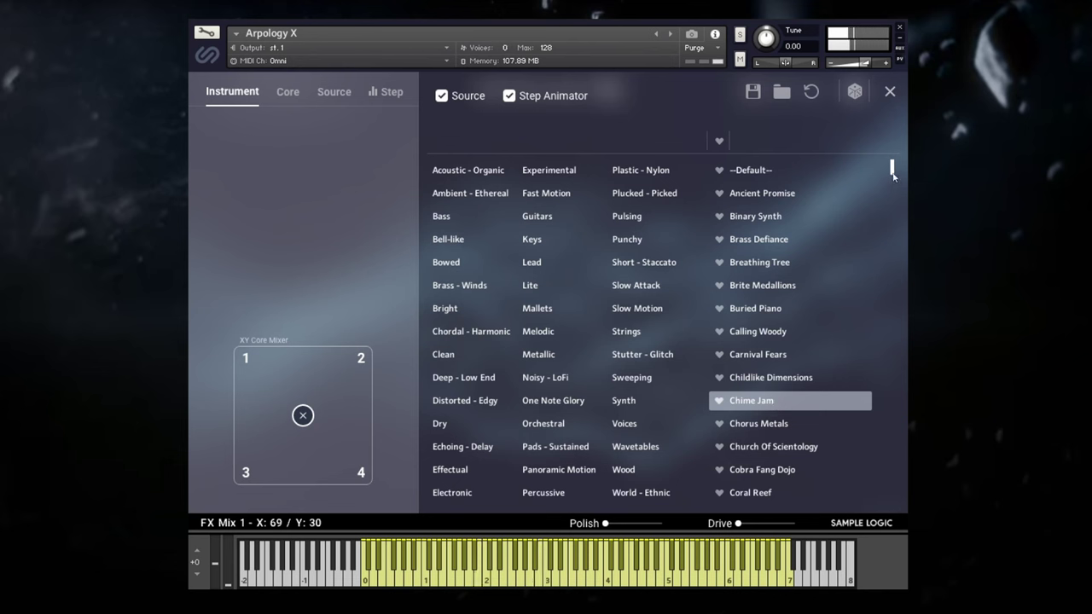
drag(893, 177, 891, 189)
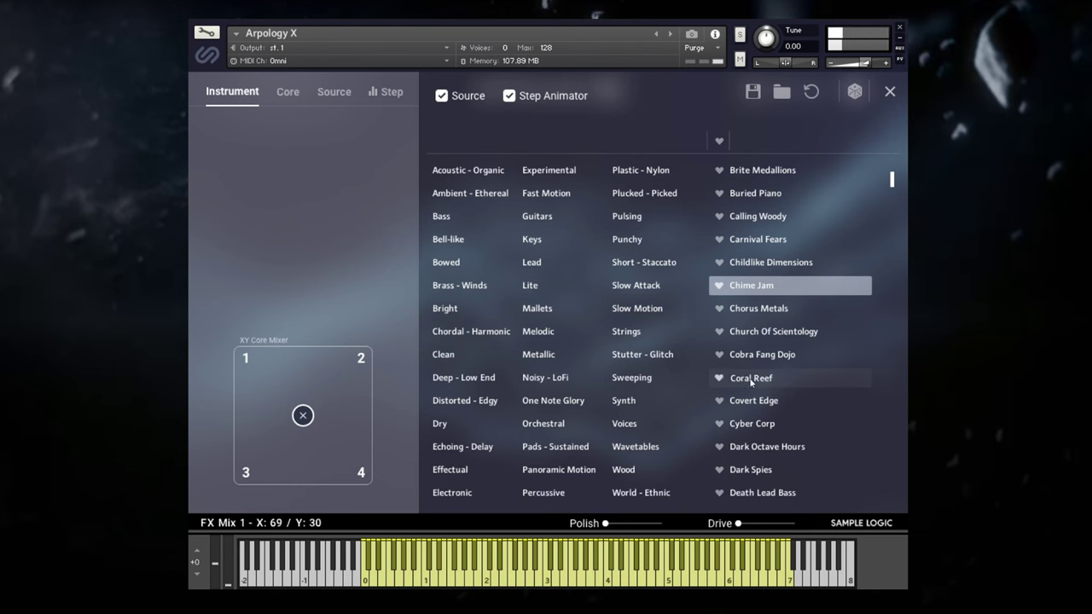
click(751, 380)
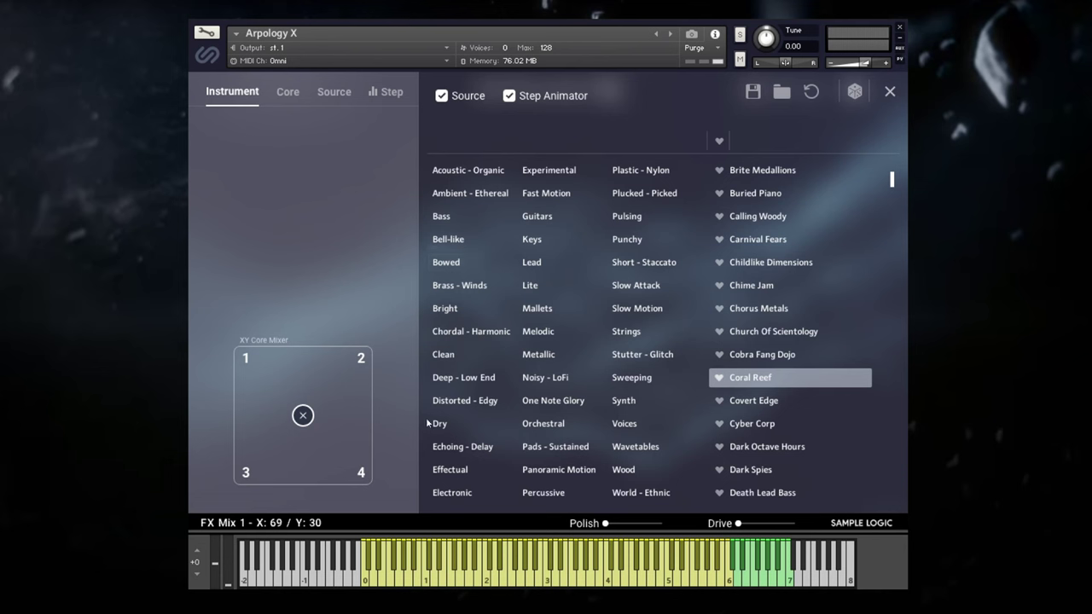
Filter the presets by Electronic and audition Cyber Corp, Ewok Piano, Humans vs AI and Island Anime.
click(454, 494)
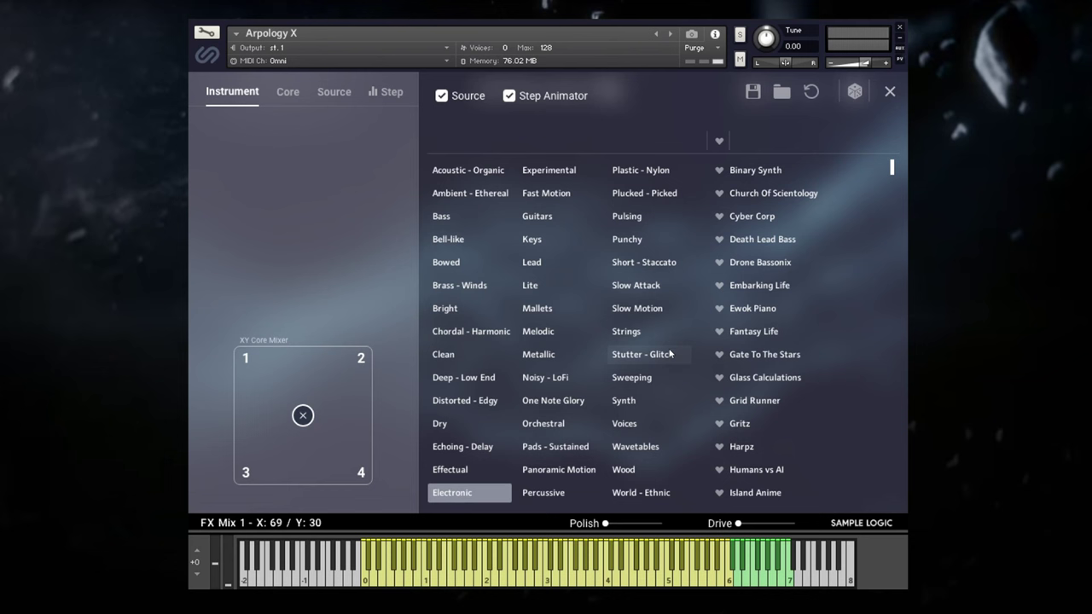
click(755, 218)
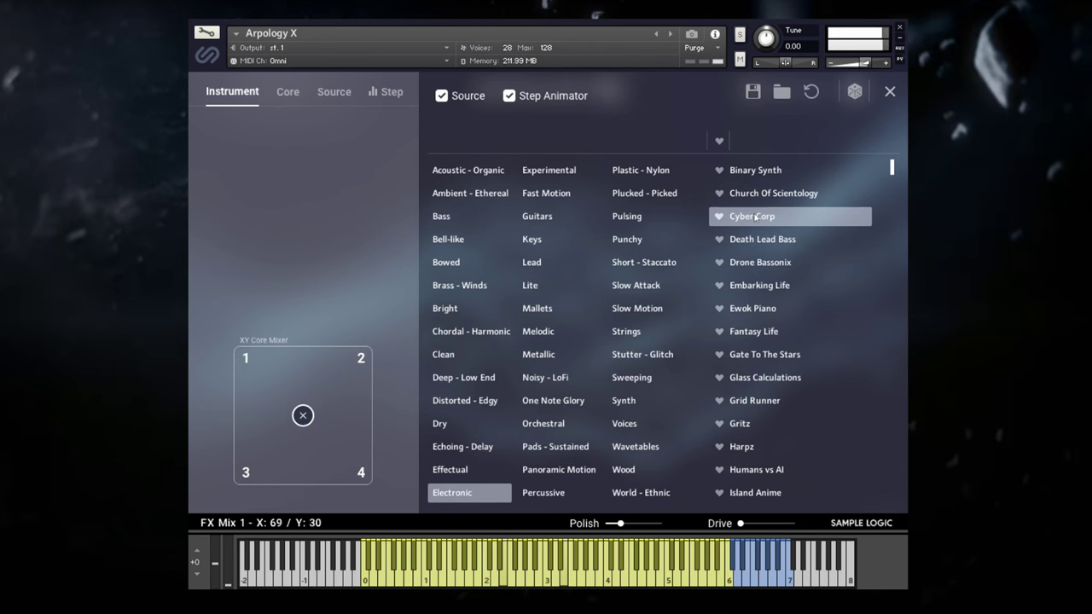
click(756, 309)
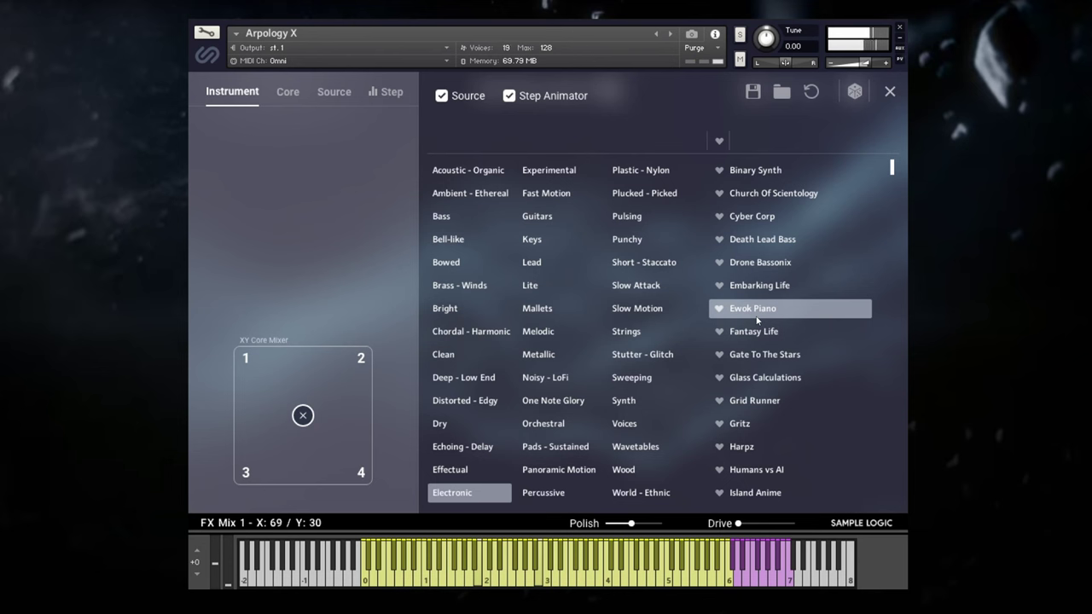
click(758, 475)
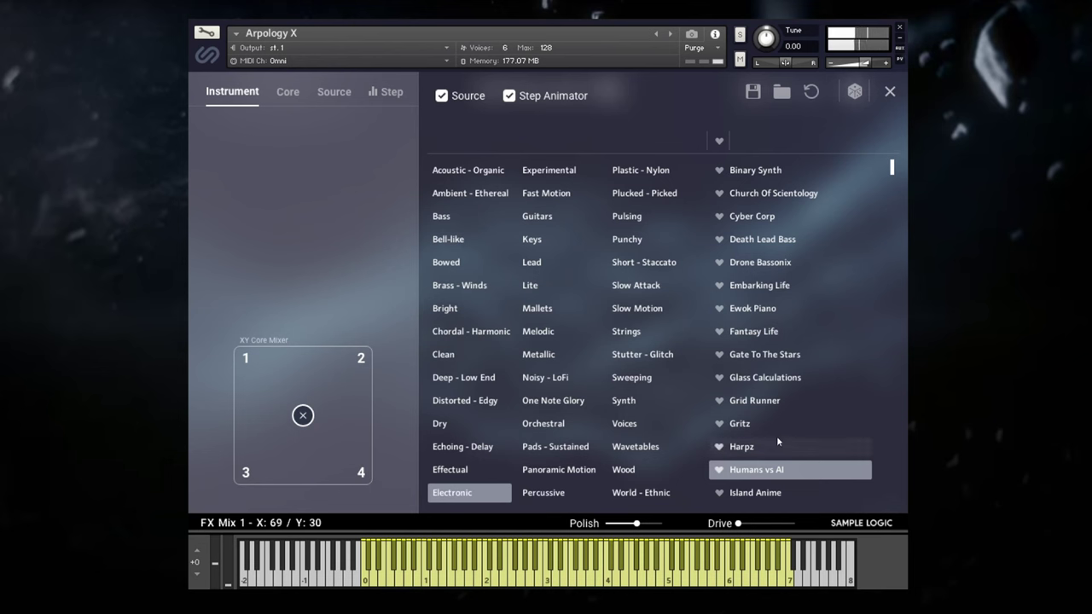
click(752, 493)
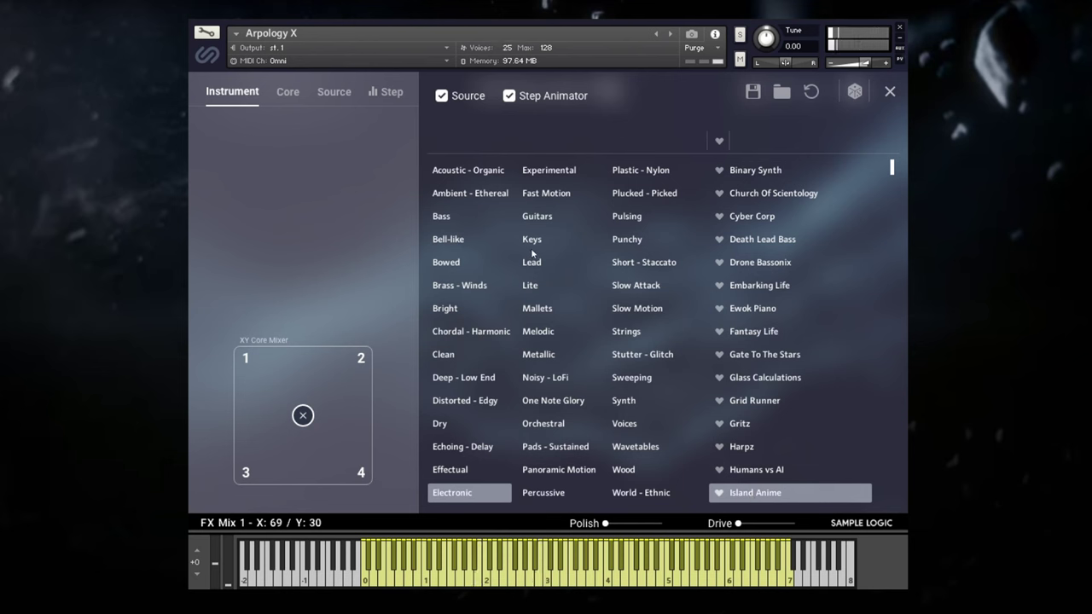
Filter the presets by One Note Glory instead of Electronic and audition Carnival Fears, One Note Mystery and Octave Suspense.
click(544, 406)
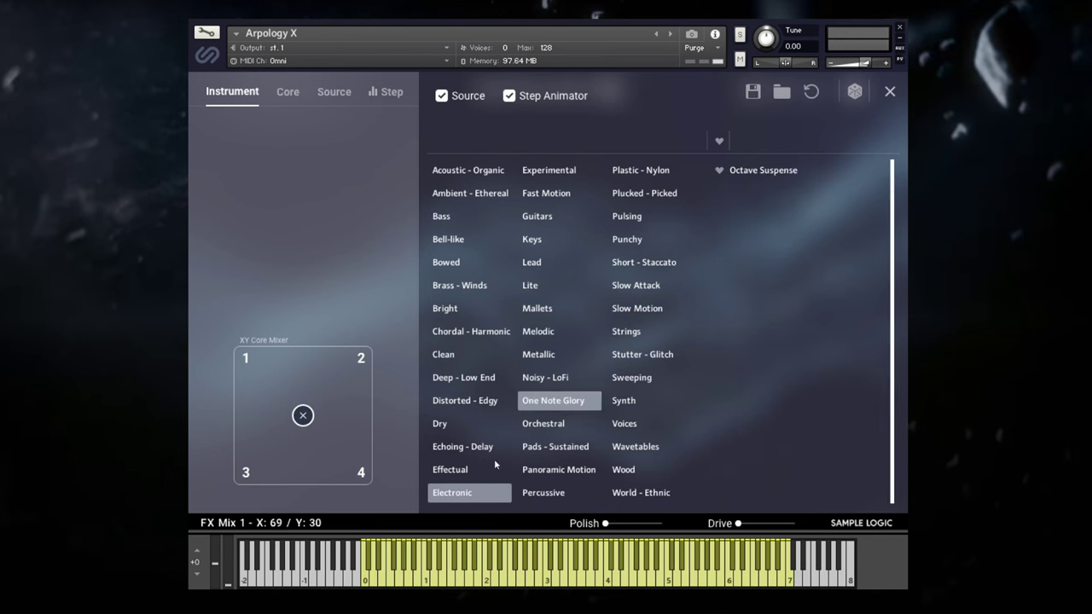
click(452, 495)
click(762, 171)
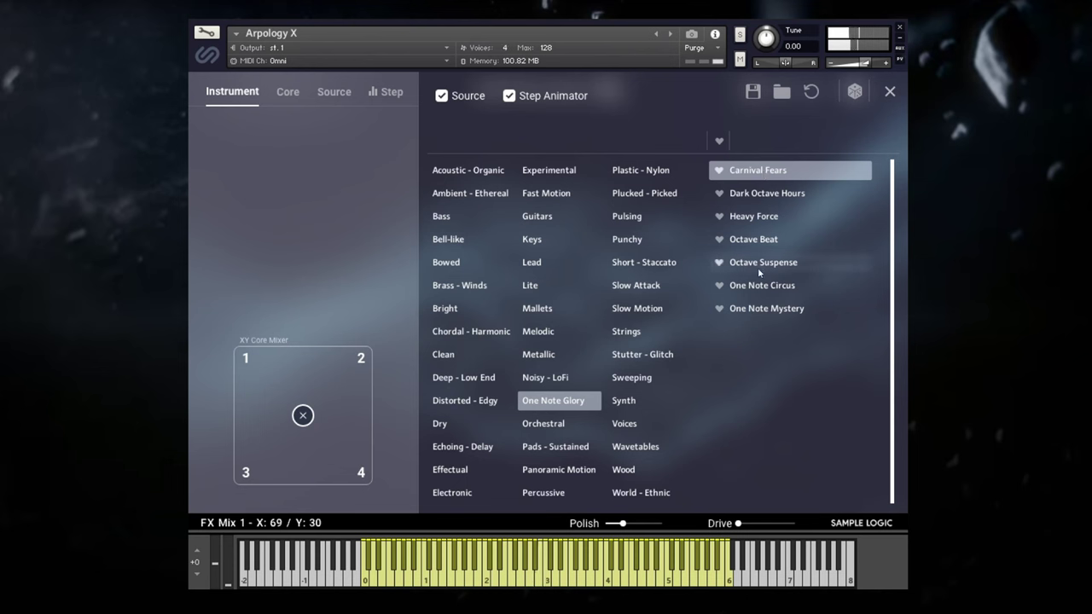
click(760, 310)
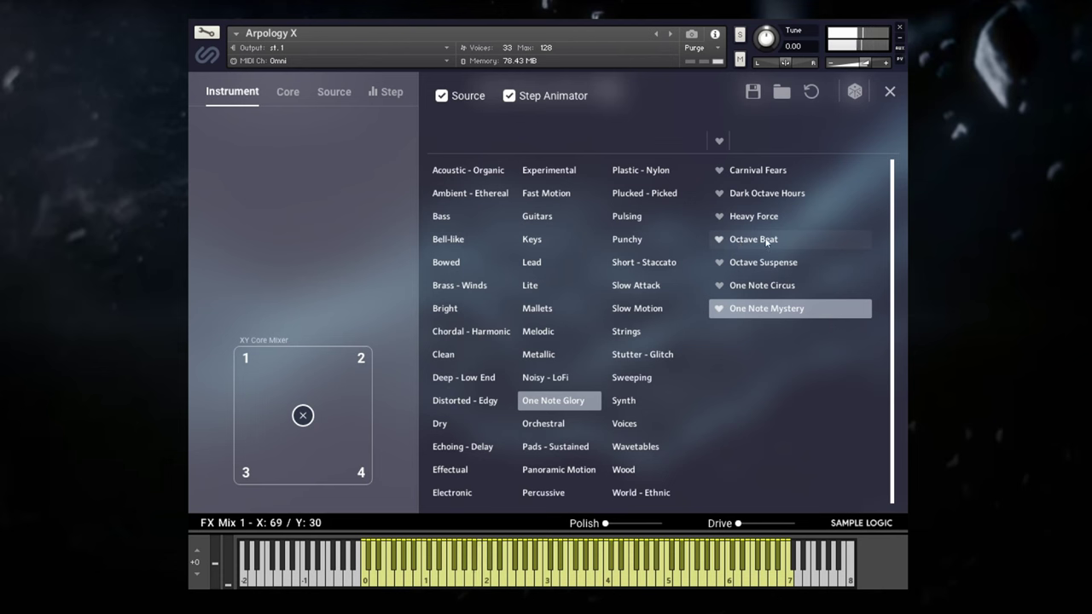
click(778, 262)
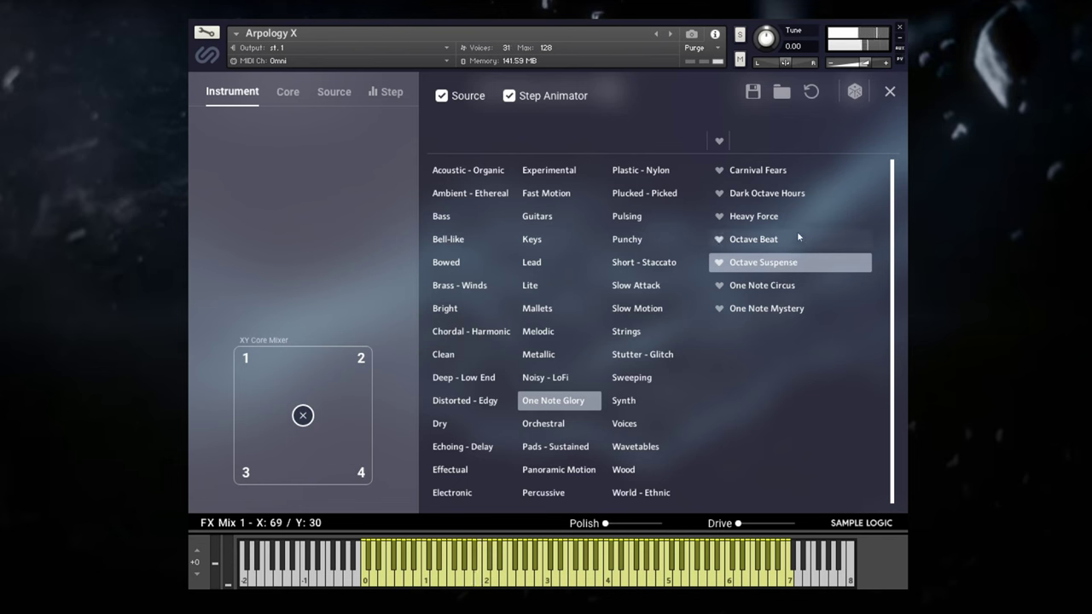
Filter the presets by Effectual only and audition Dark Octave Hours, Explorer Guitar, Drunken Pirates, Flower Moon and Forest Life.
click(450, 469)
click(762, 403)
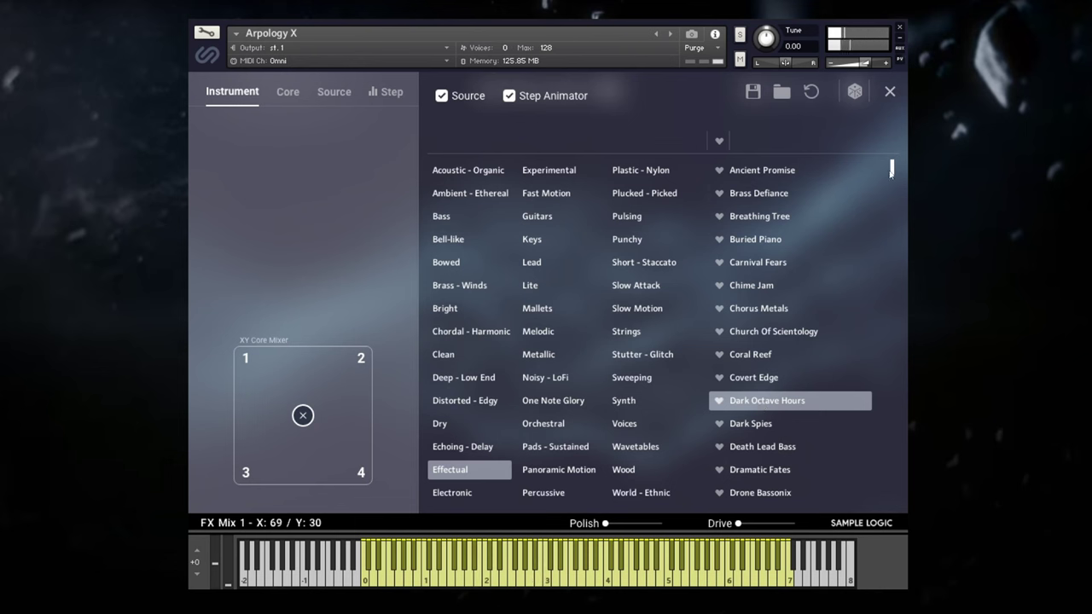
scroll(887, 222, down, 4)
click(758, 362)
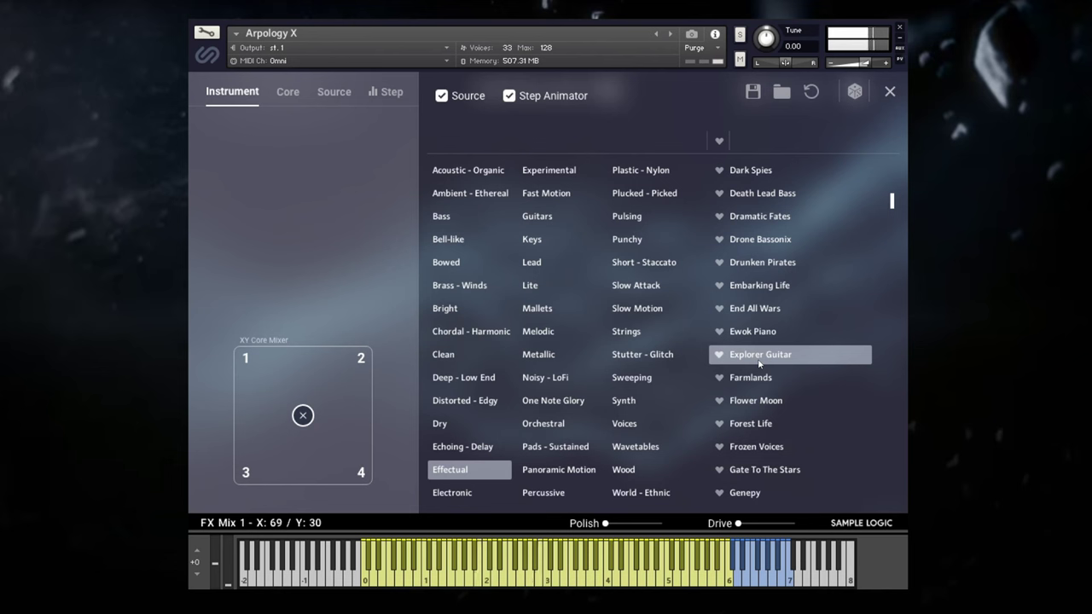
click(762, 268)
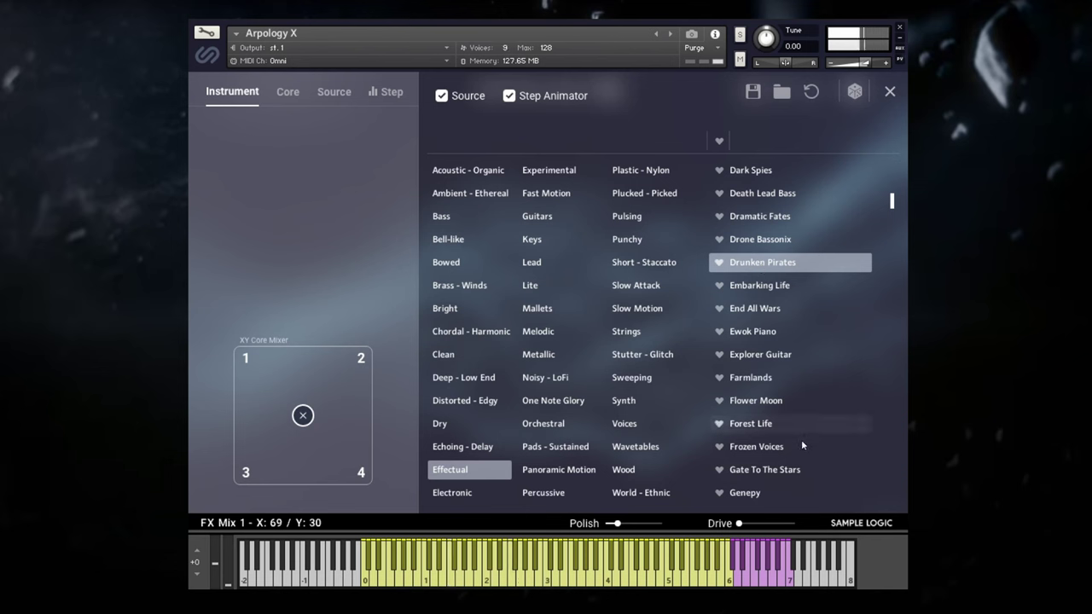
click(769, 407)
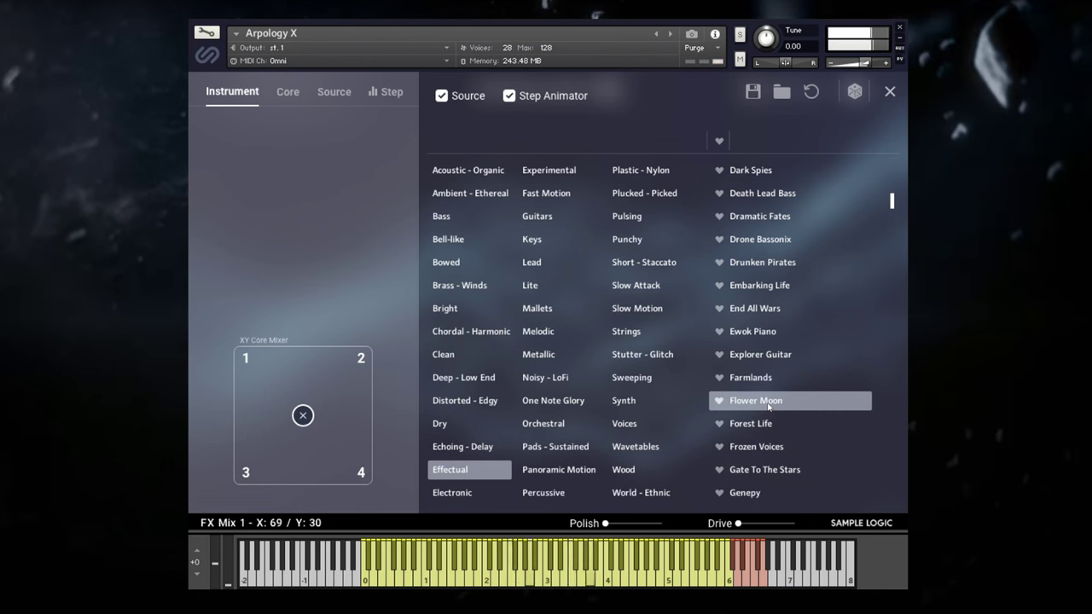
click(763, 433)
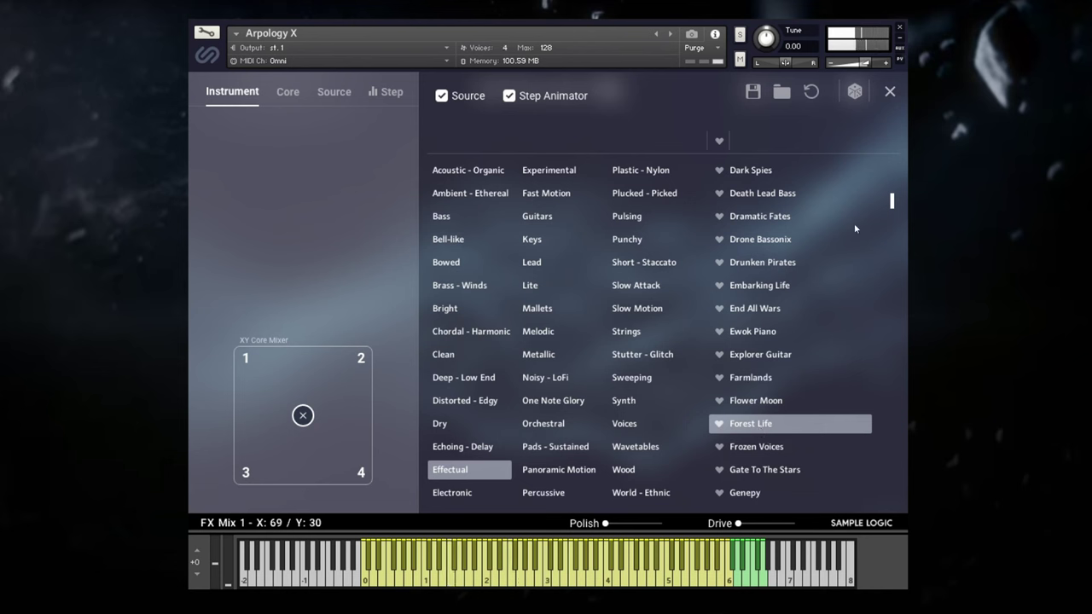
Audition Latin Construction, Let's Make A Movie and Lunar Fish from further down the Effectual presets.
scroll(854, 229, down, 7)
click(758, 359)
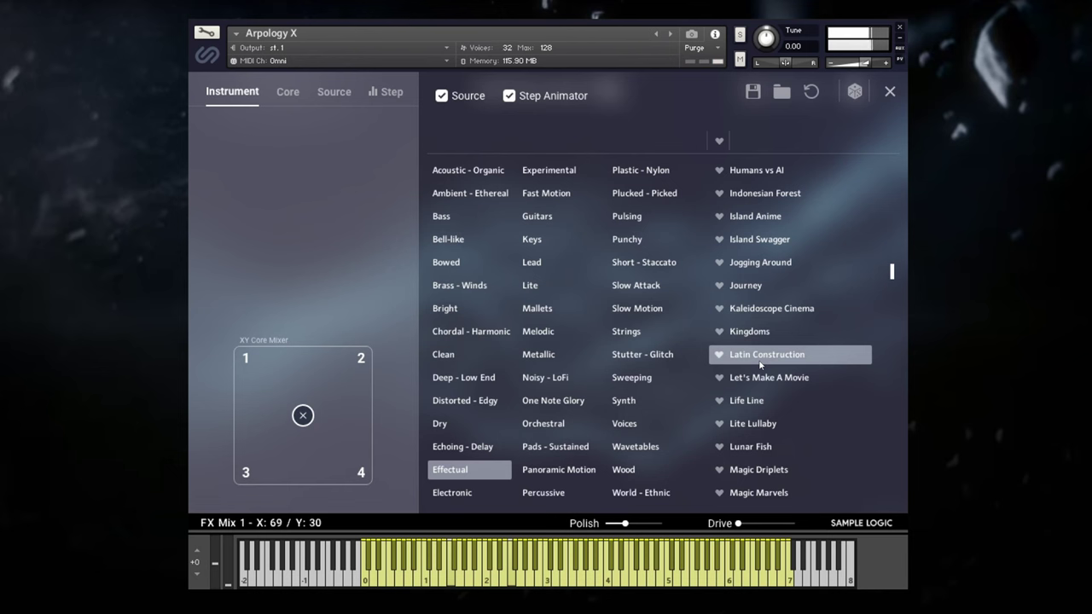
click(759, 382)
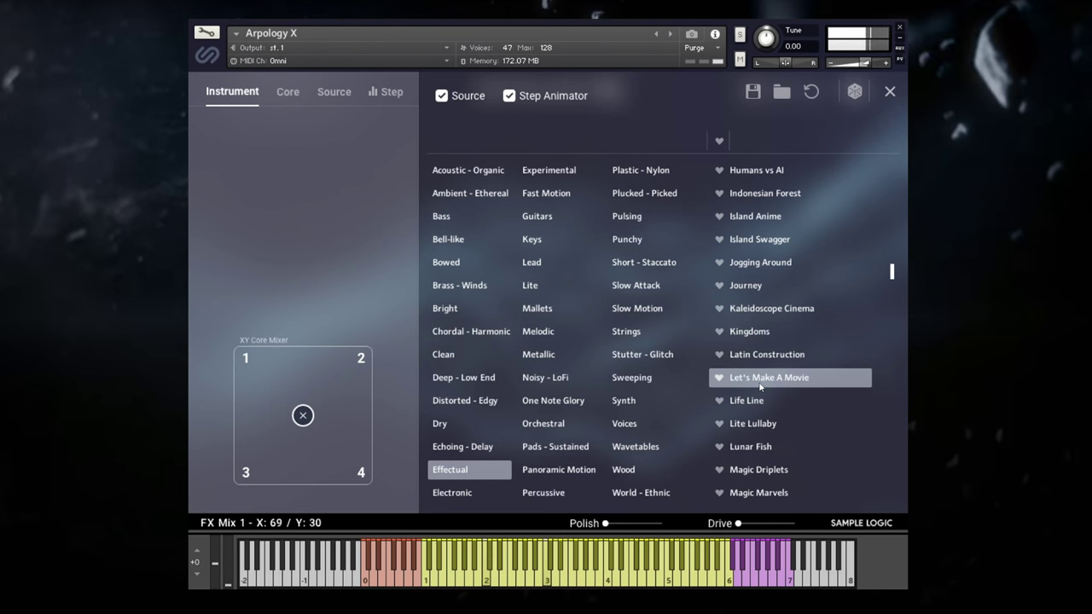
click(768, 452)
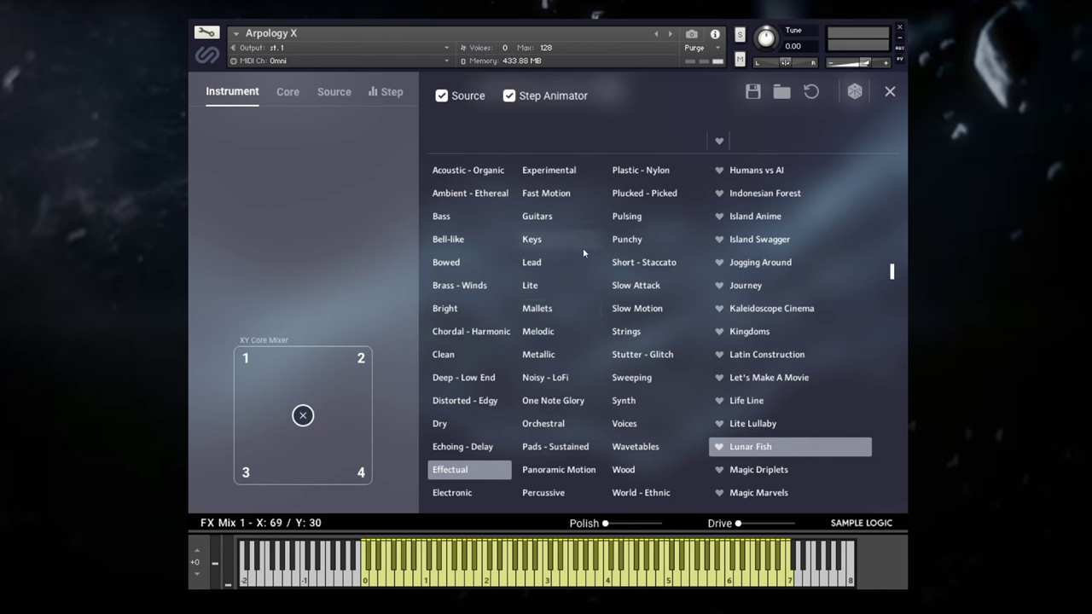
Filter the presets by Panoramic Motion instead of Effectual and audition Calling Woody, Cobra Fang Dojo, Cyber Corp and Dark Spies.
click(558, 469)
click(481, 466)
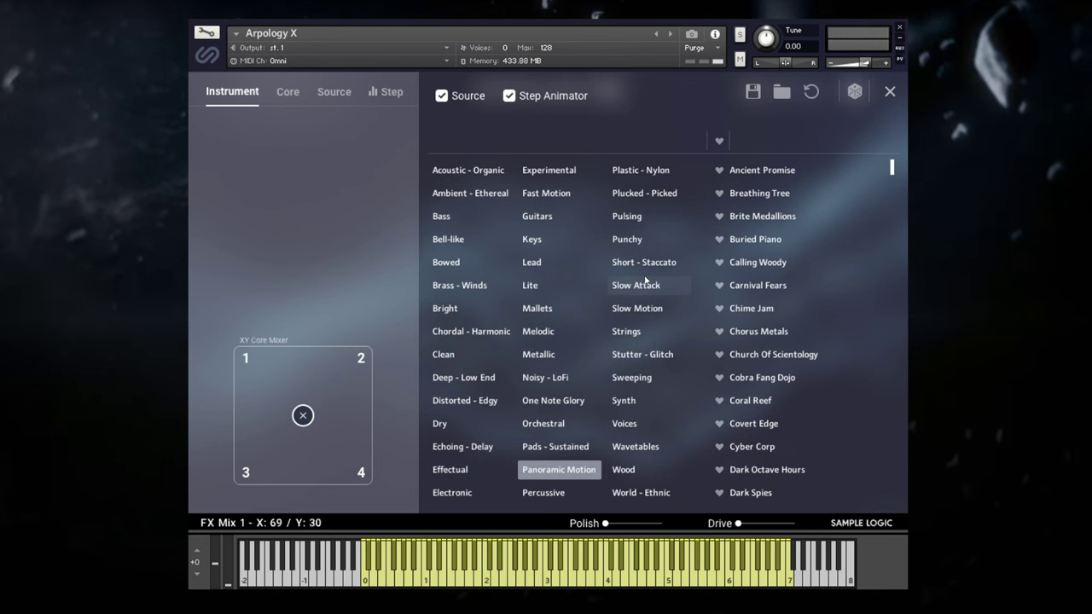
click(758, 265)
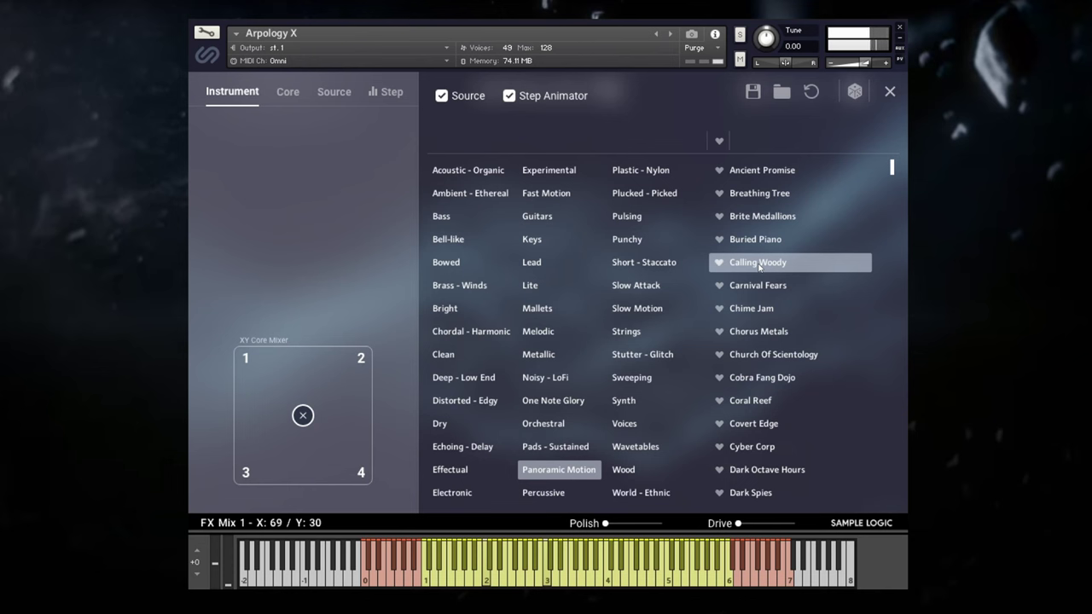
click(757, 387)
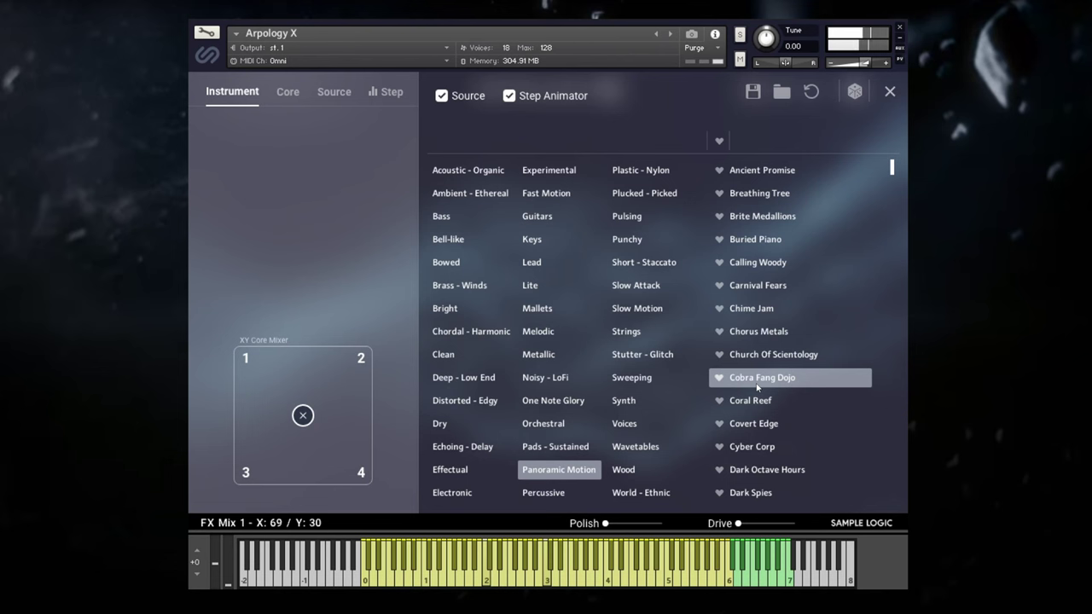
click(775, 455)
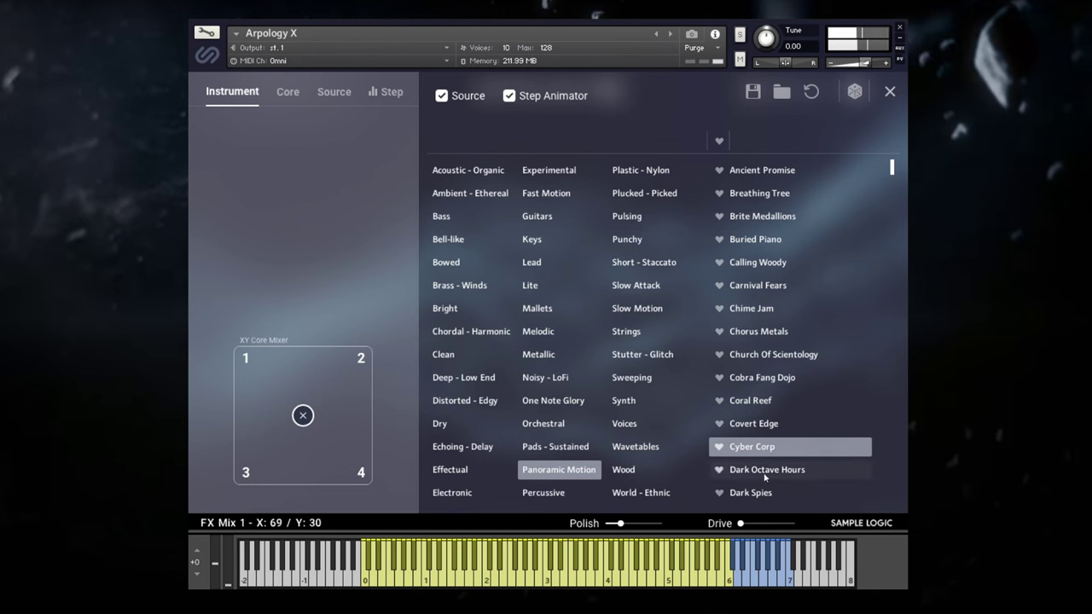
click(754, 492)
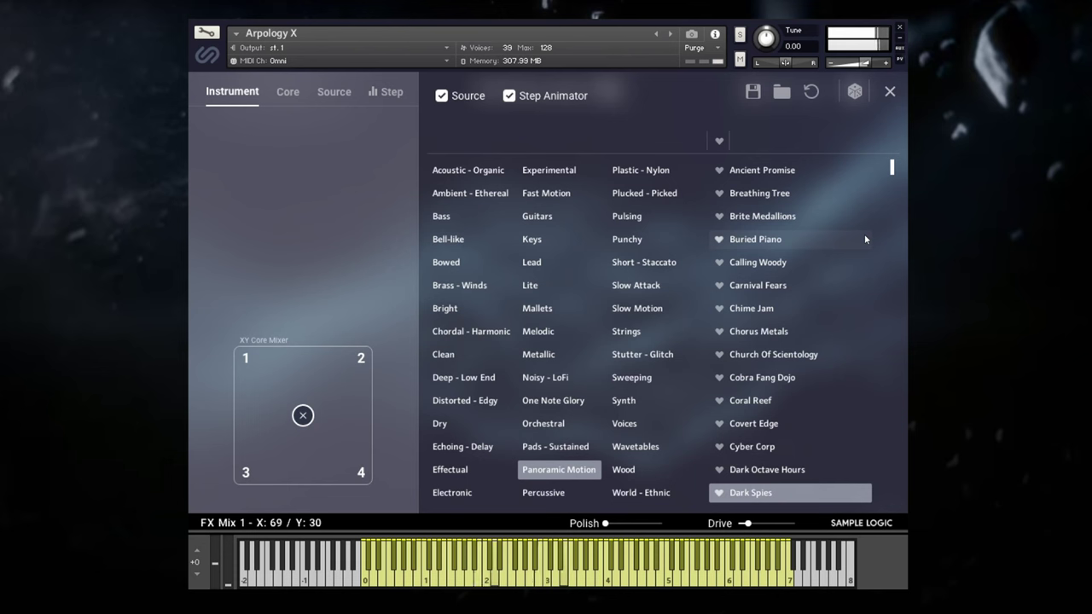
Audition Guitars N Glitter, load the Panoramic Motion preset Hippy Grass and close the preset browser.
scroll(865, 239, down, 10)
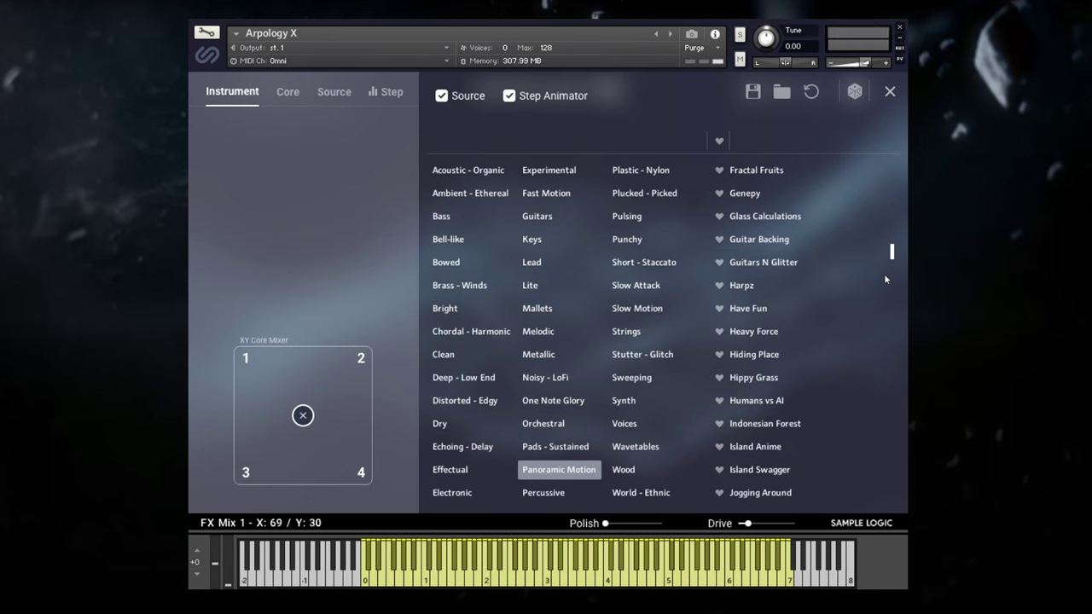
click(757, 269)
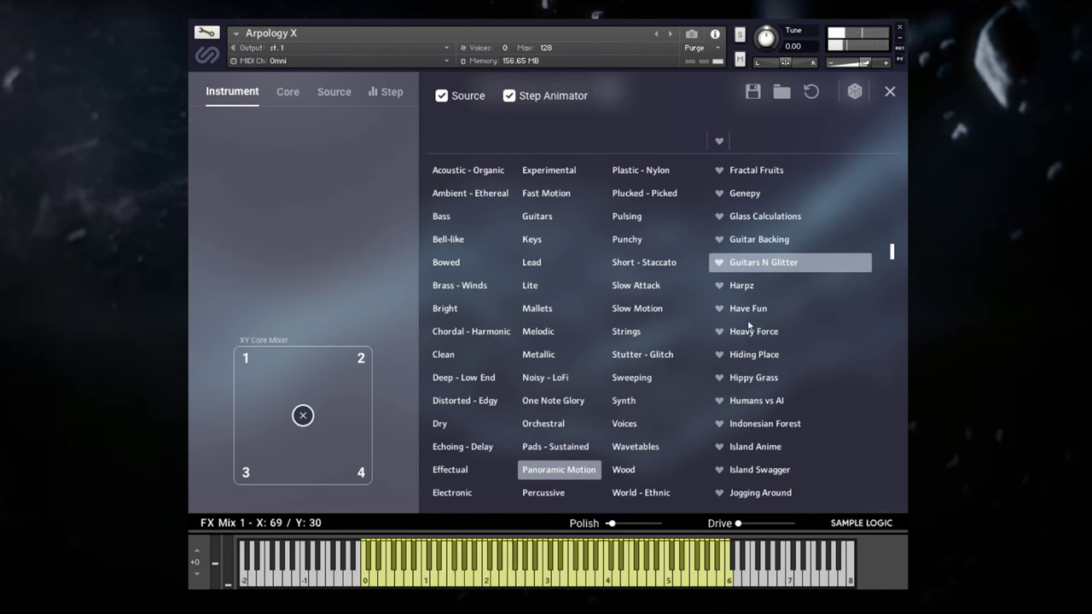
click(753, 385)
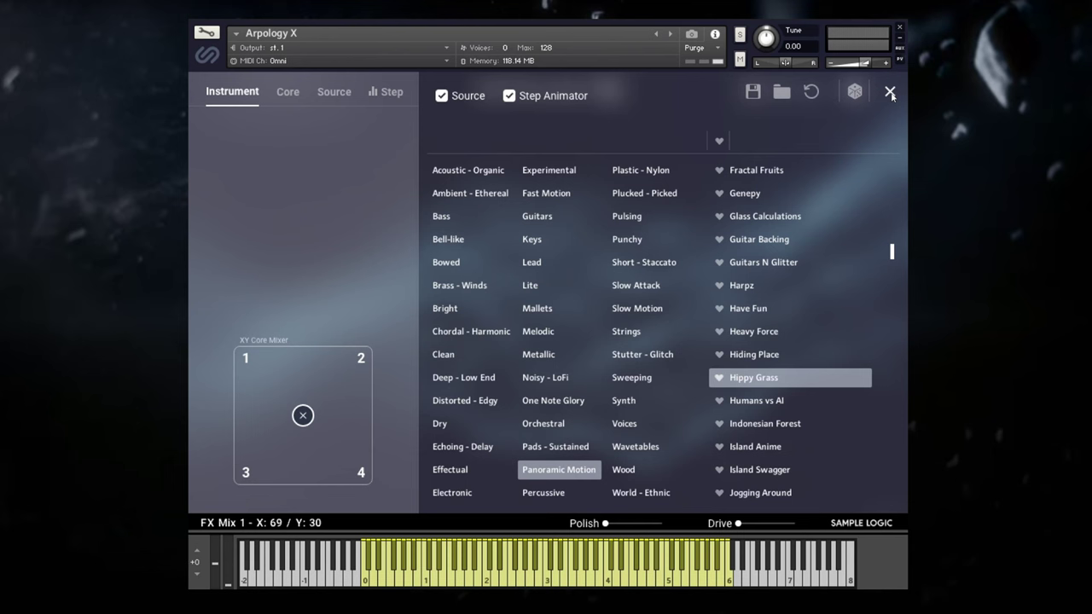
click(890, 92)
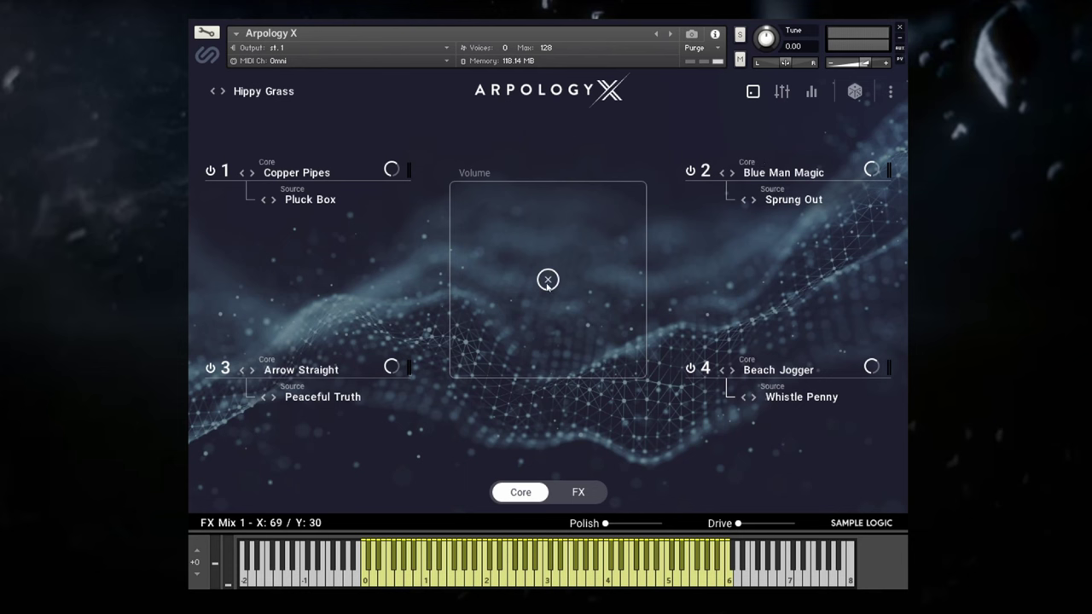
Sweep the core volume mix to X 100 / Y 100 and bring it back to X 50 / Y 55.
drag(550, 282, 663, 158)
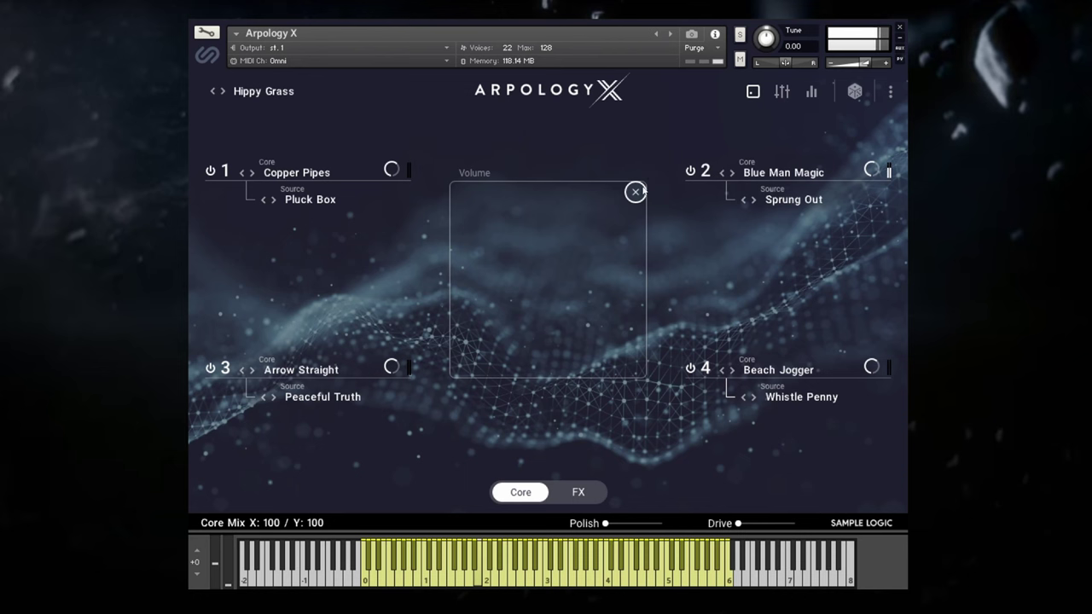
drag(638, 191, 553, 276)
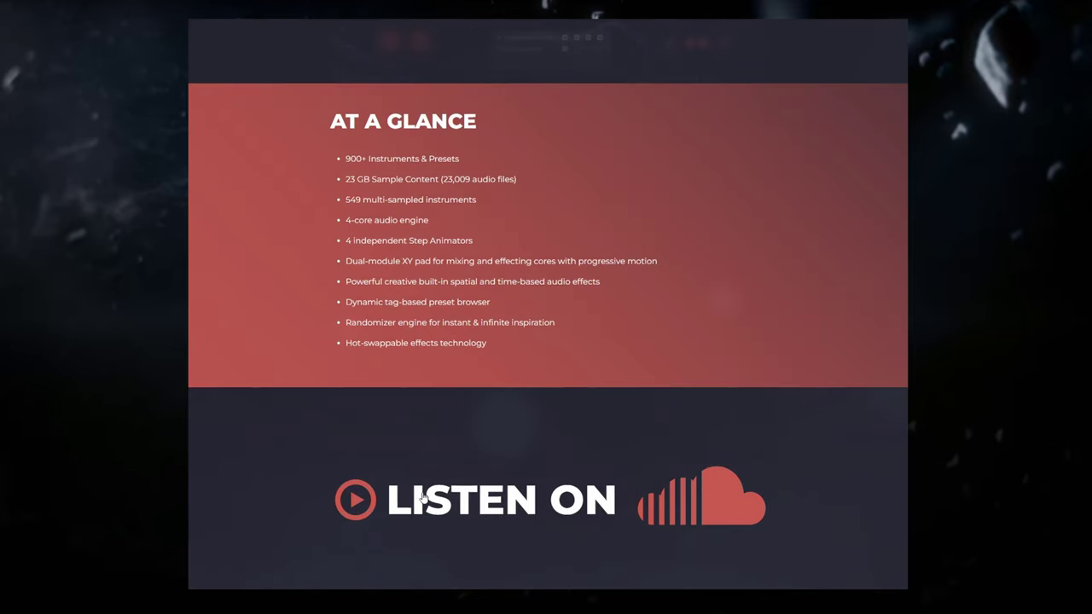
scroll(520, 369, up, 2)
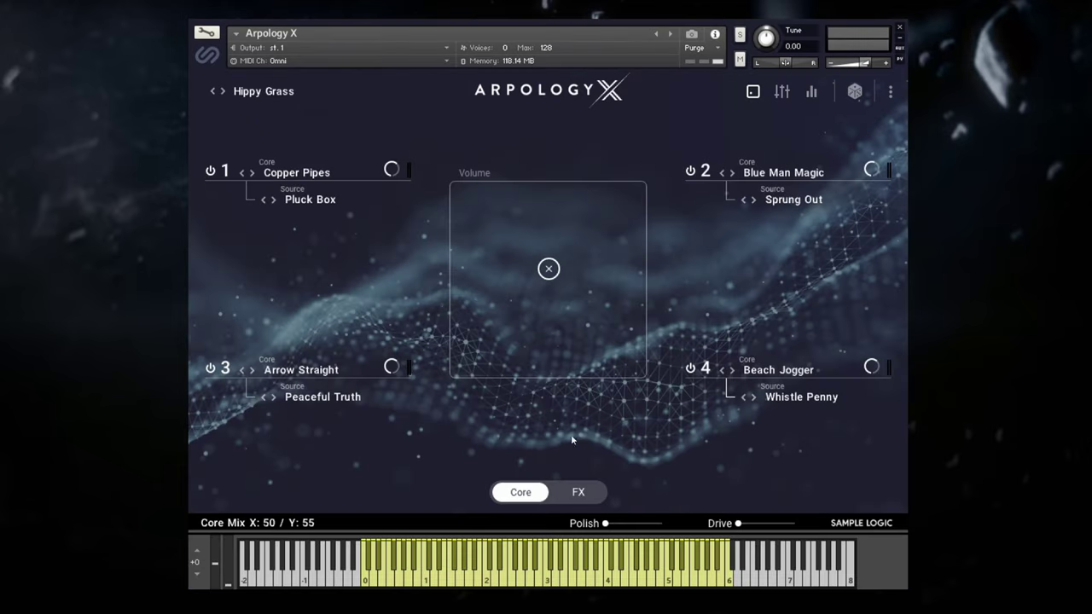
Switch to the FX page and look through the effects available for slot A, keeping Replika - Splash.
click(578, 493)
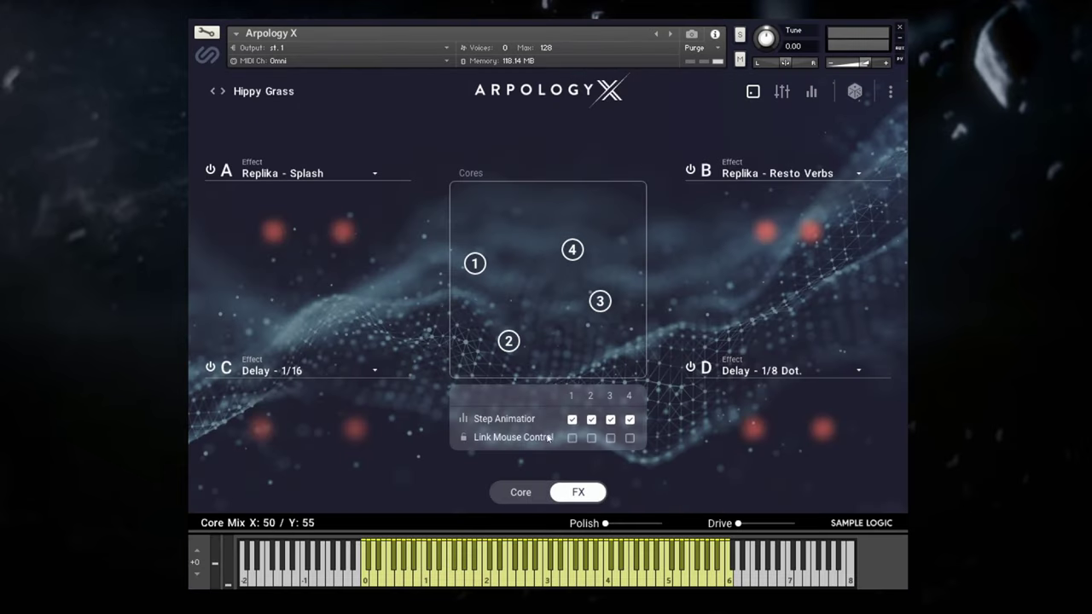
click(314, 173)
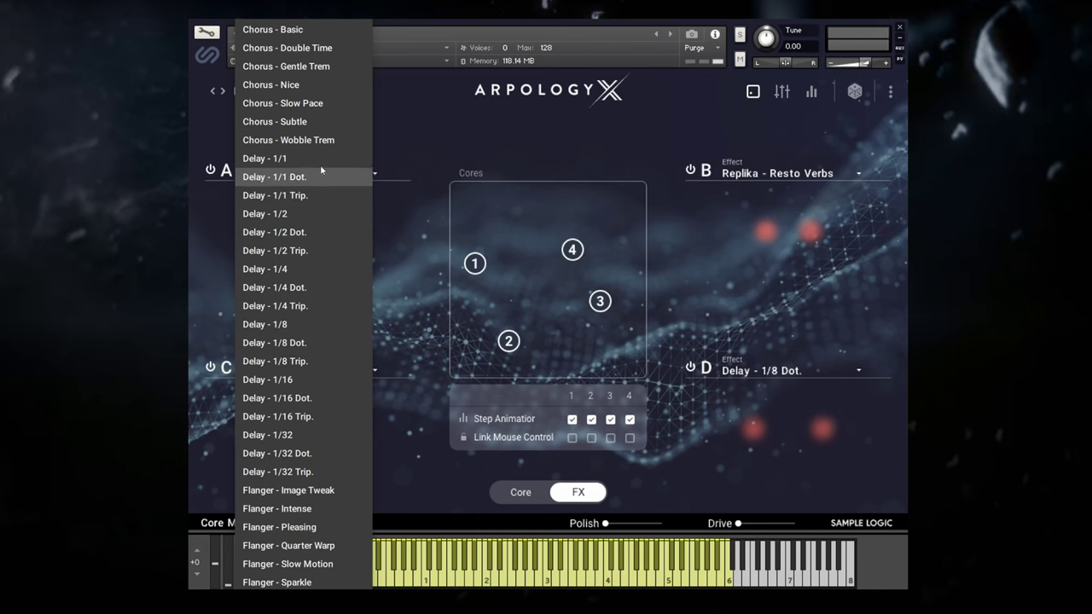
scroll(316, 141, down, 9)
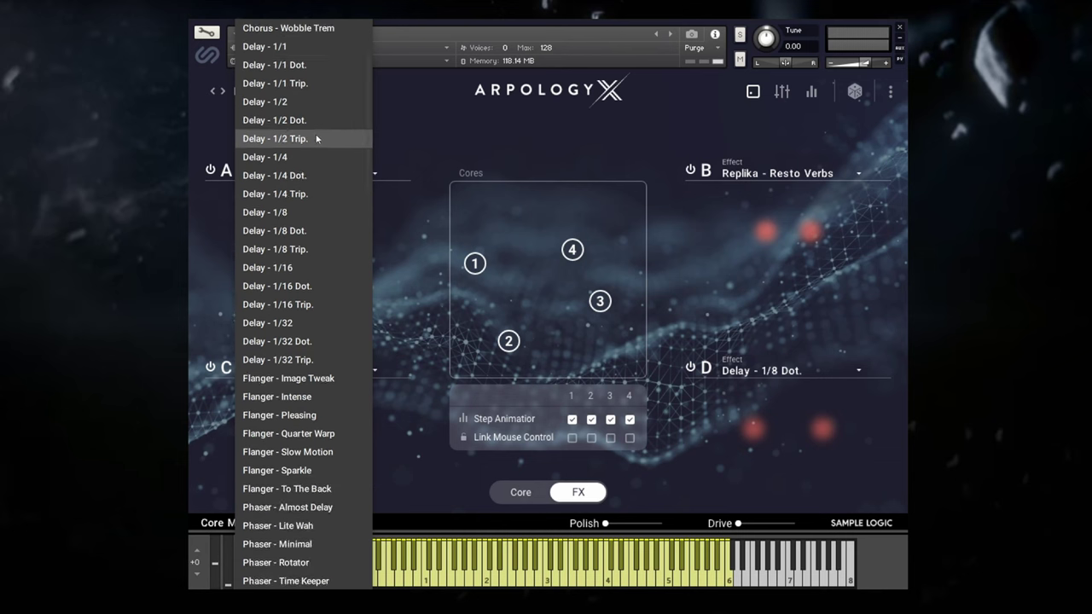
scroll(313, 156, down, 4)
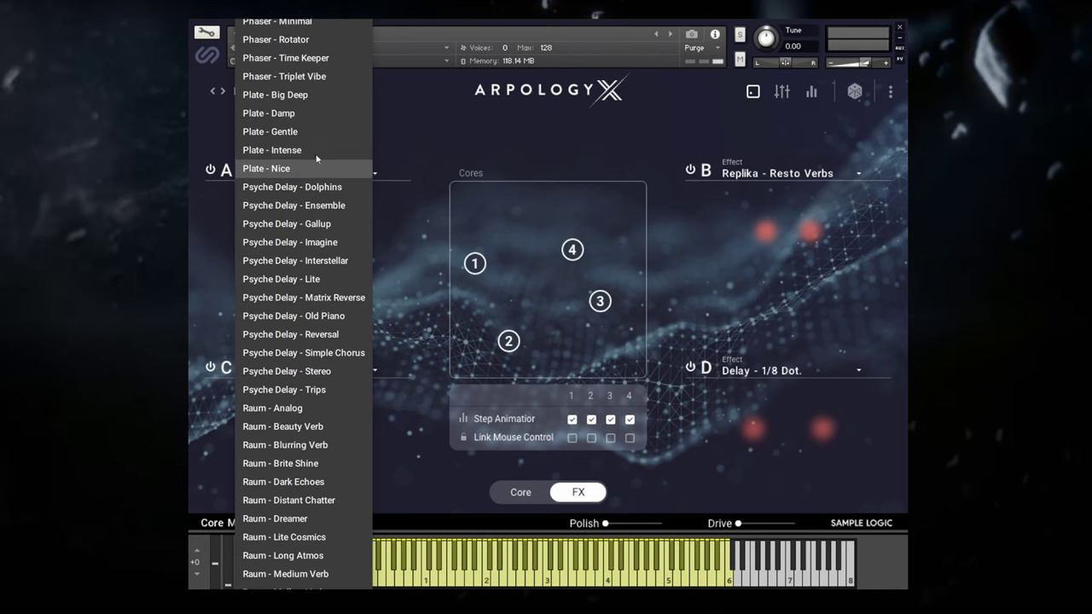
scroll(328, 191, down, 3)
scroll(327, 195, down, 3)
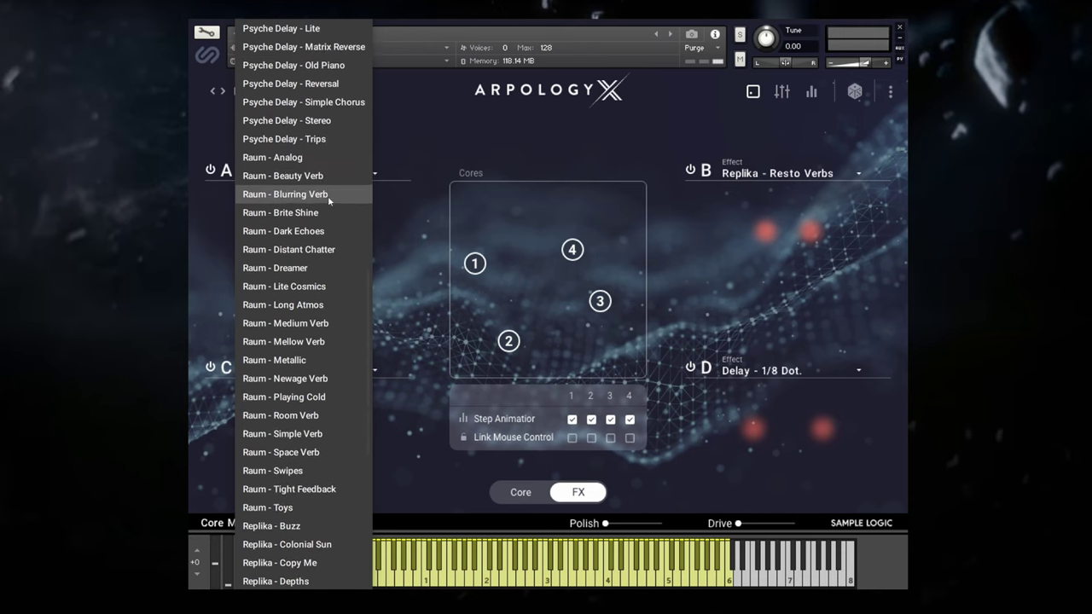
scroll(329, 202, down, 4)
scroll(331, 192, down, 5)
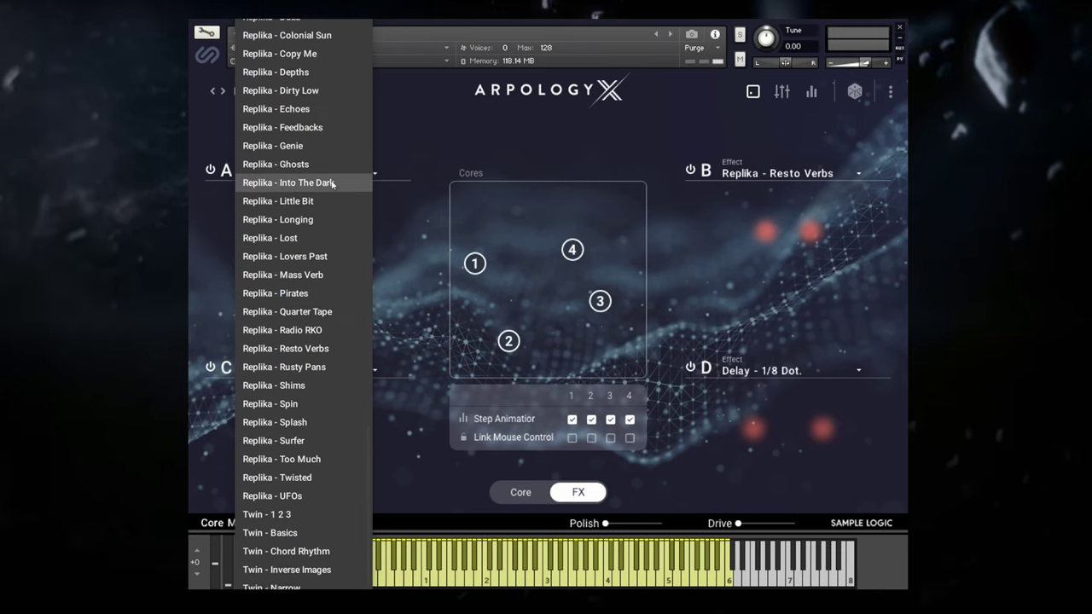
scroll(333, 181, up, 8)
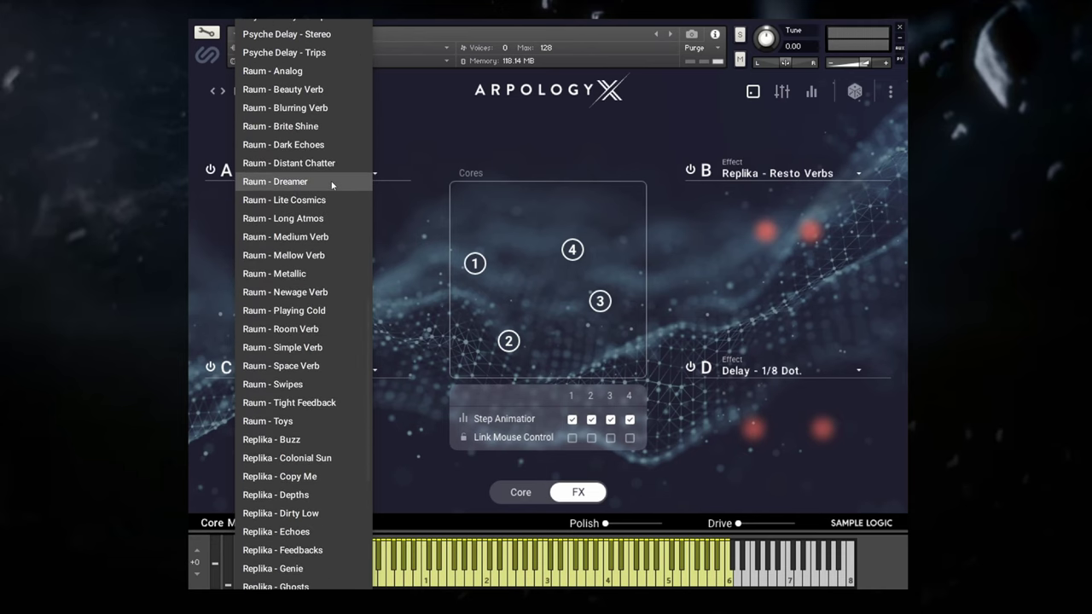
scroll(331, 185, up, 1)
scroll(331, 198, up, 10)
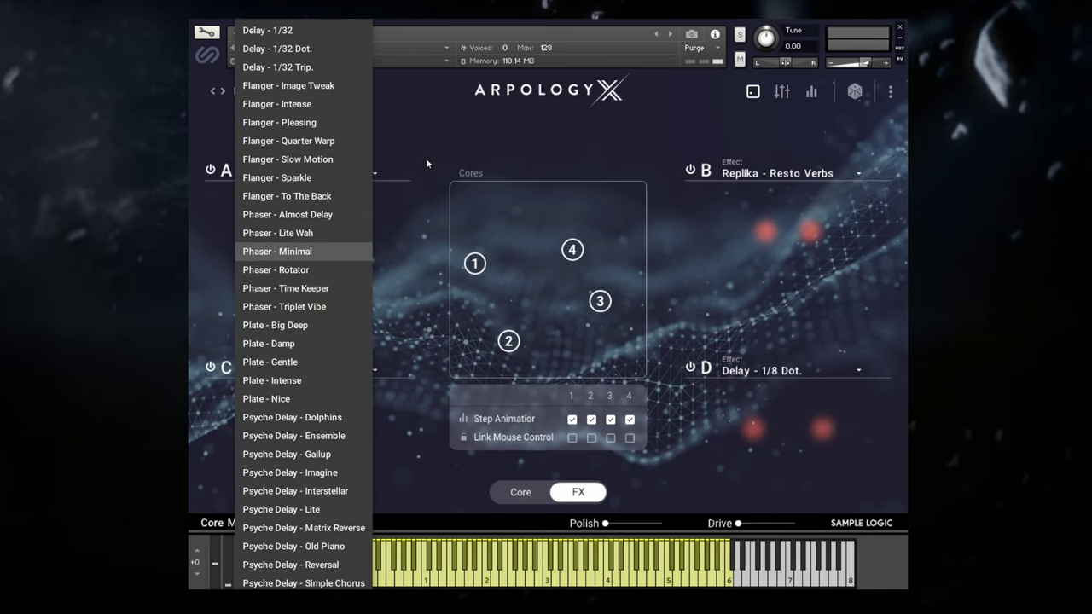
click(430, 162)
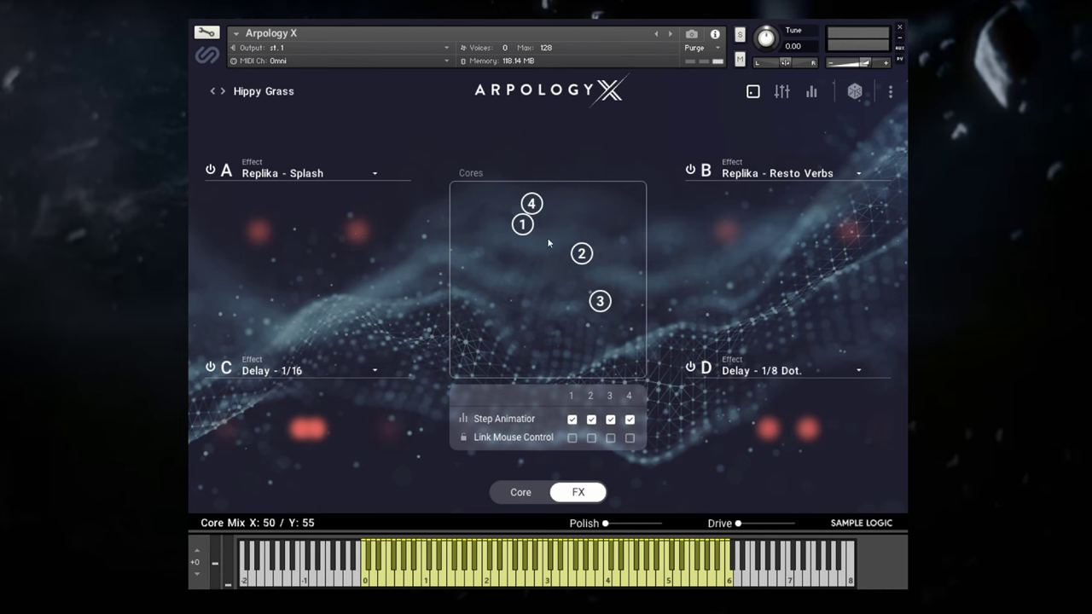
Compare the Core page with the FX page and end on the FX page.
click(520, 492)
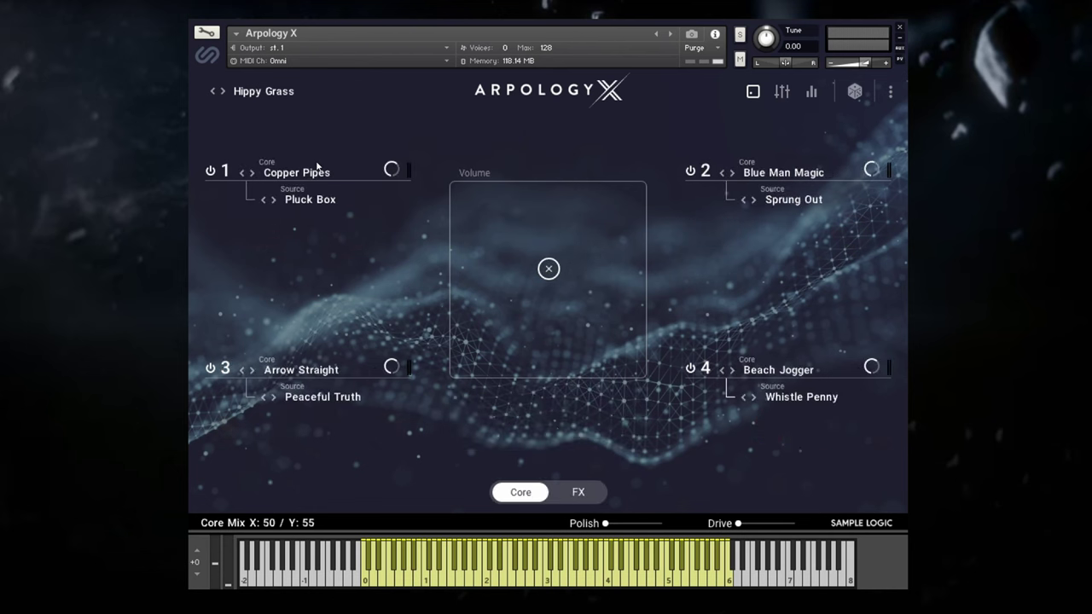
click(578, 492)
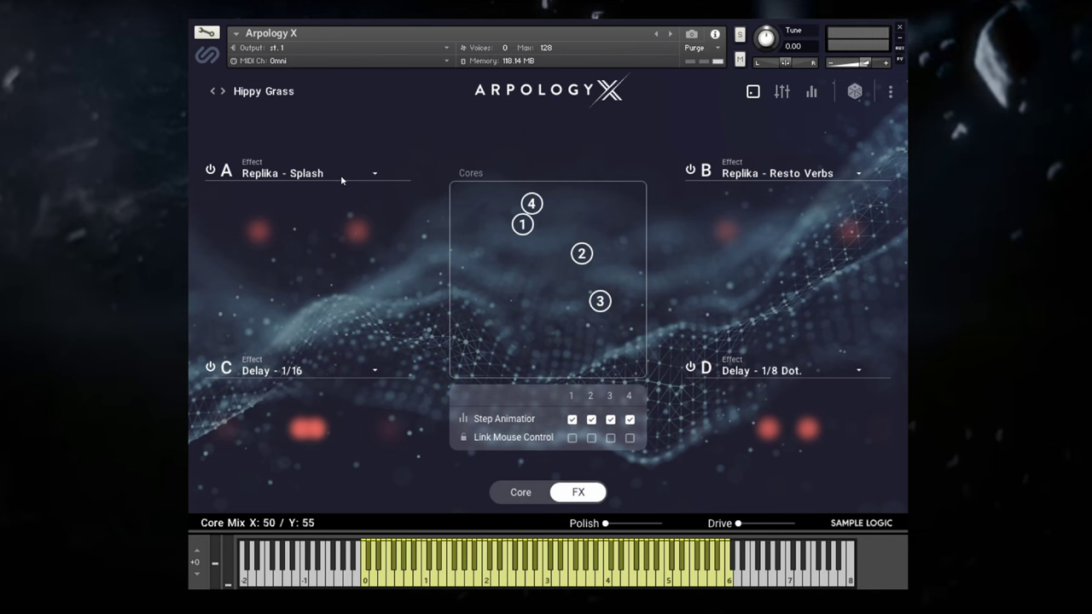
click(520, 492)
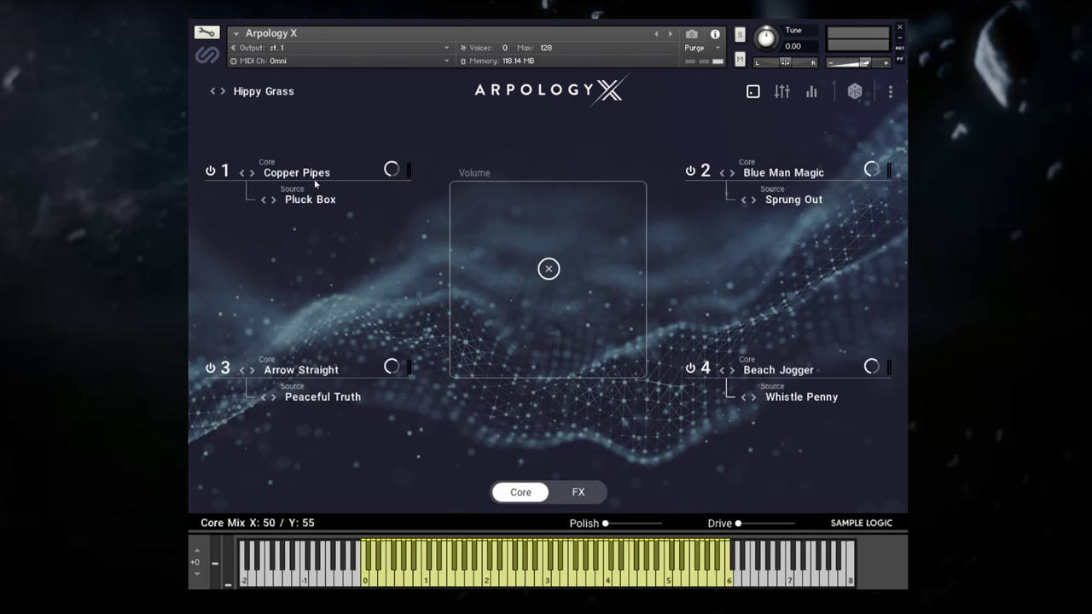
click(581, 492)
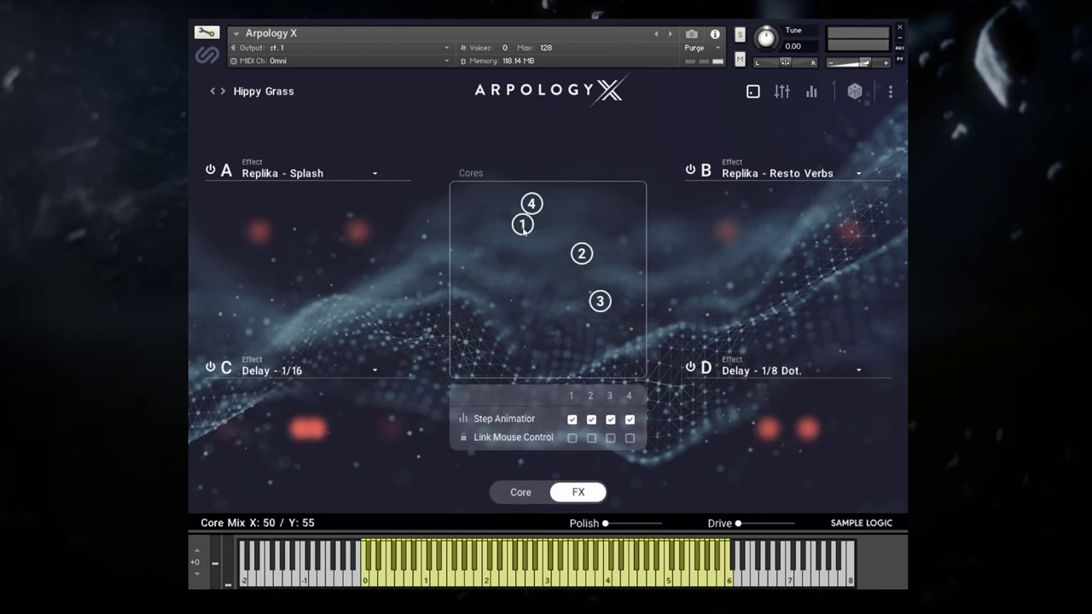
Place core 1 at X0/Y100, core 2 at X79/Y73, core 3 at X66/Y33 and core 4 between effects A and C on the FX pad.
drag(523, 225, 460, 192)
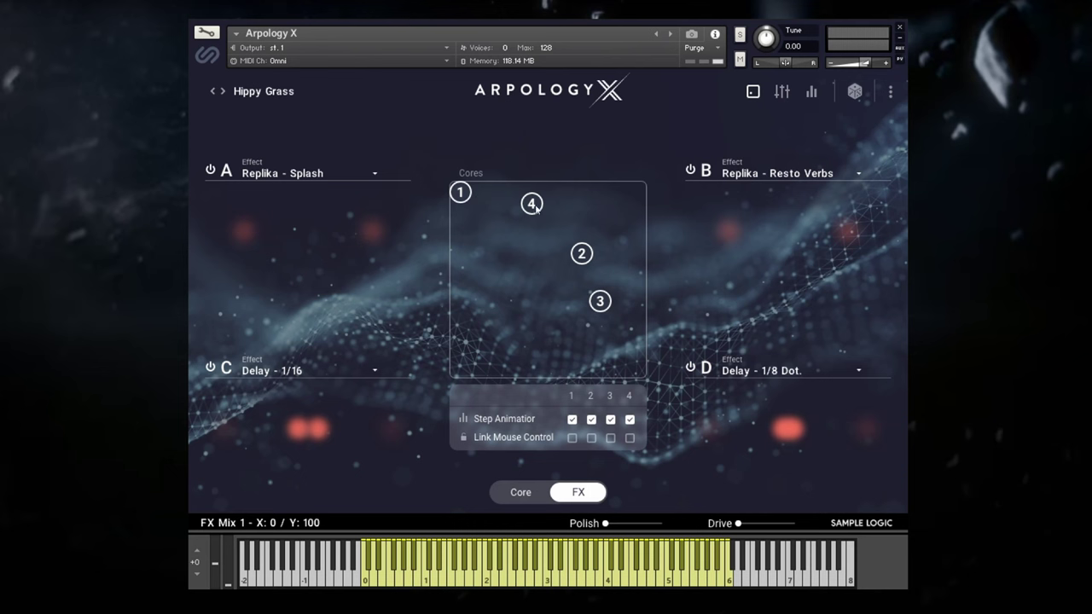
drag(535, 207, 492, 267)
drag(583, 255, 599, 239)
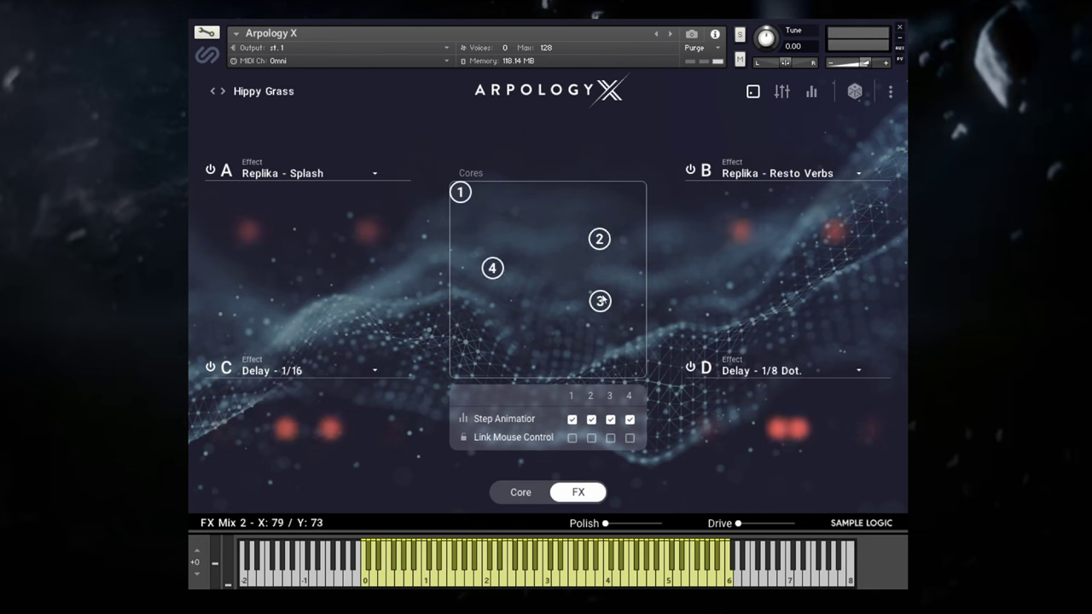
drag(600, 301, 575, 308)
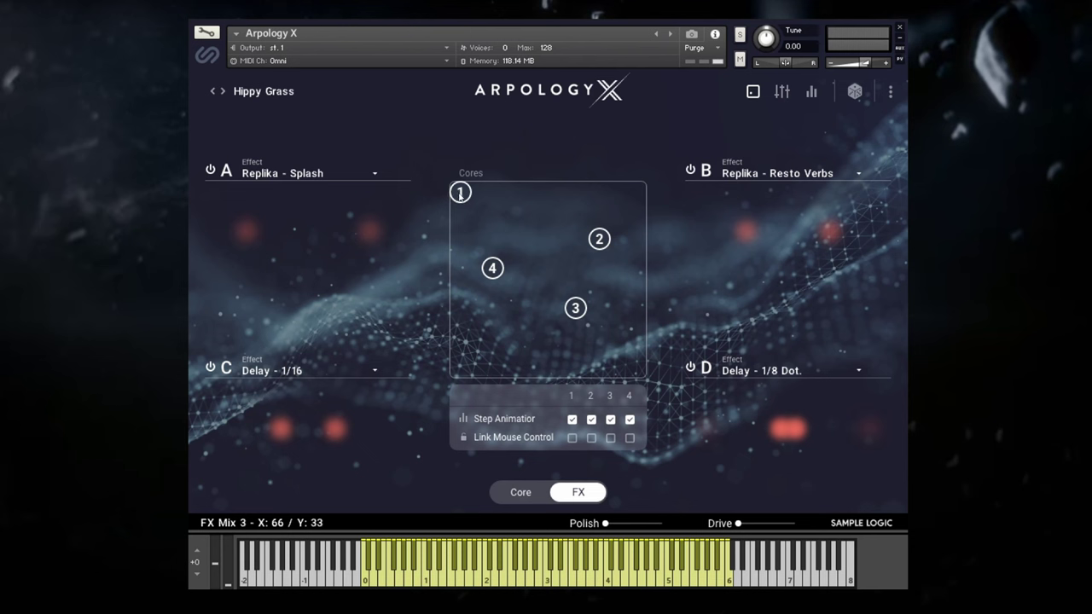
Move core 1 to X49/Y54, core 2 to X100/Y100 and core 4 into the effect D corner of the FX pad.
drag(461, 194, 547, 273)
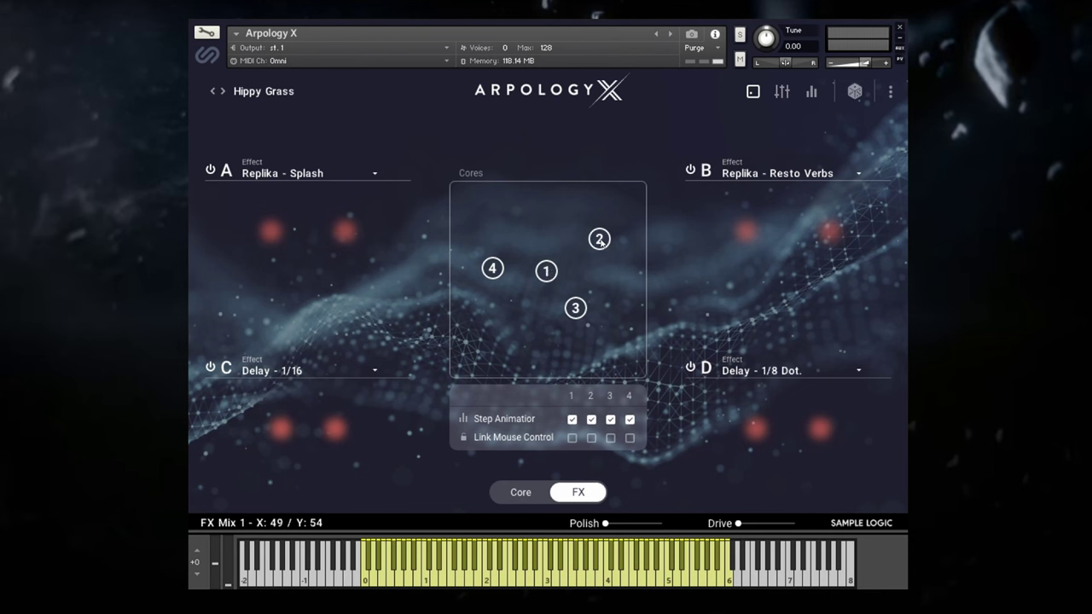
drag(599, 239, 636, 195)
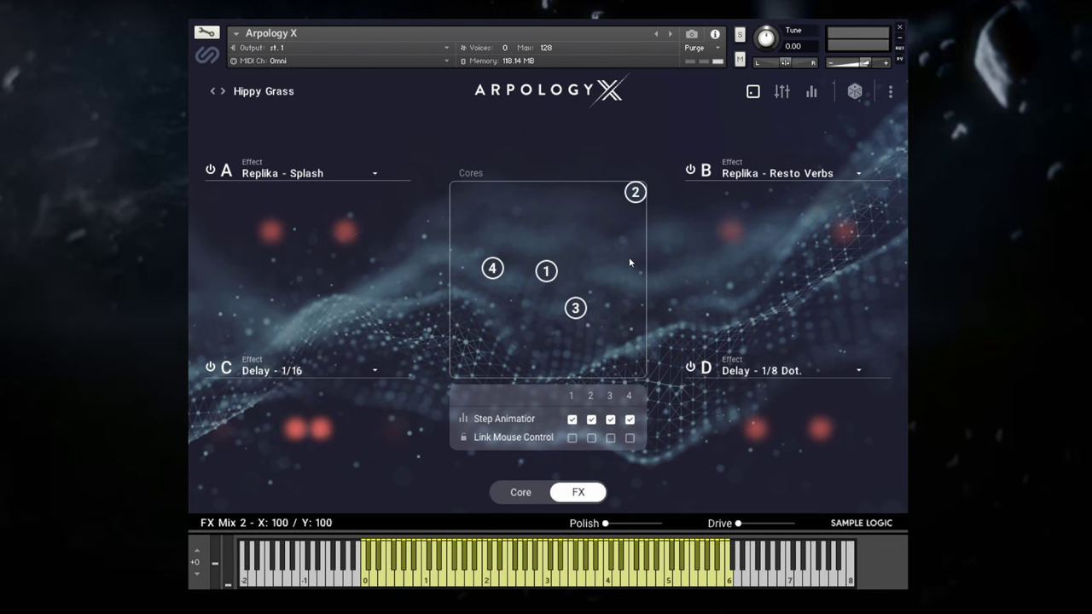
click(493, 269)
drag(493, 270, 641, 372)
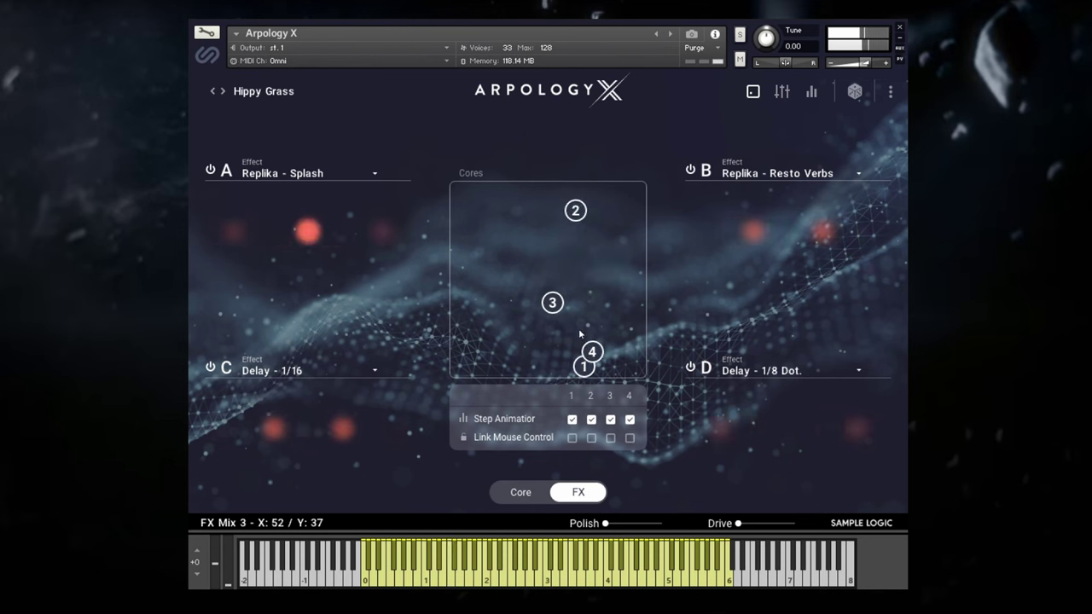
Turn off step animation for core 2 and place it at X 0 / Y 0 on the FX pad.
click(592, 421)
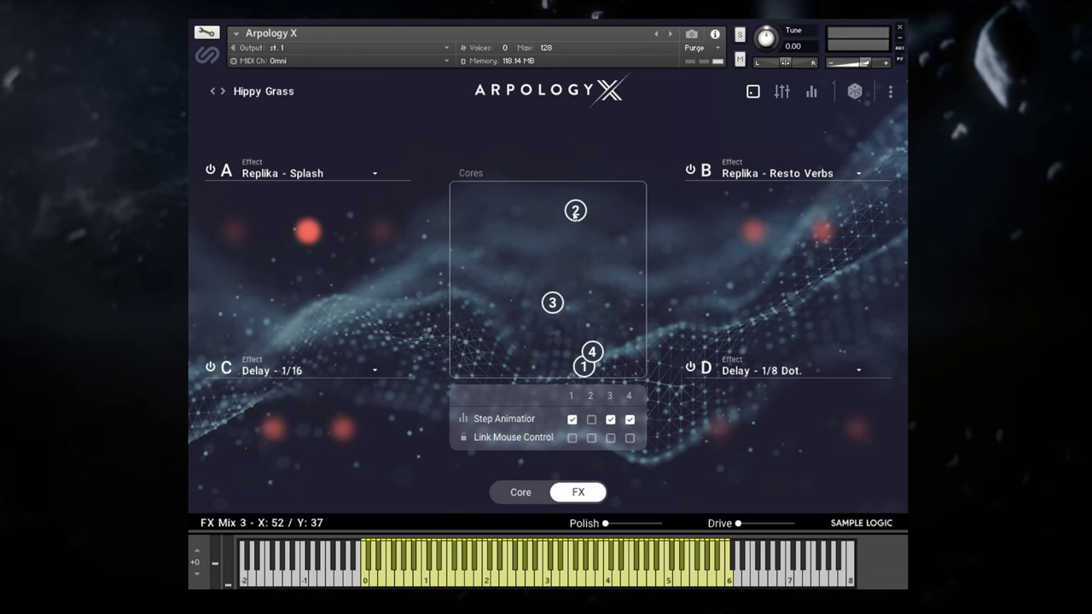
drag(575, 215, 412, 384)
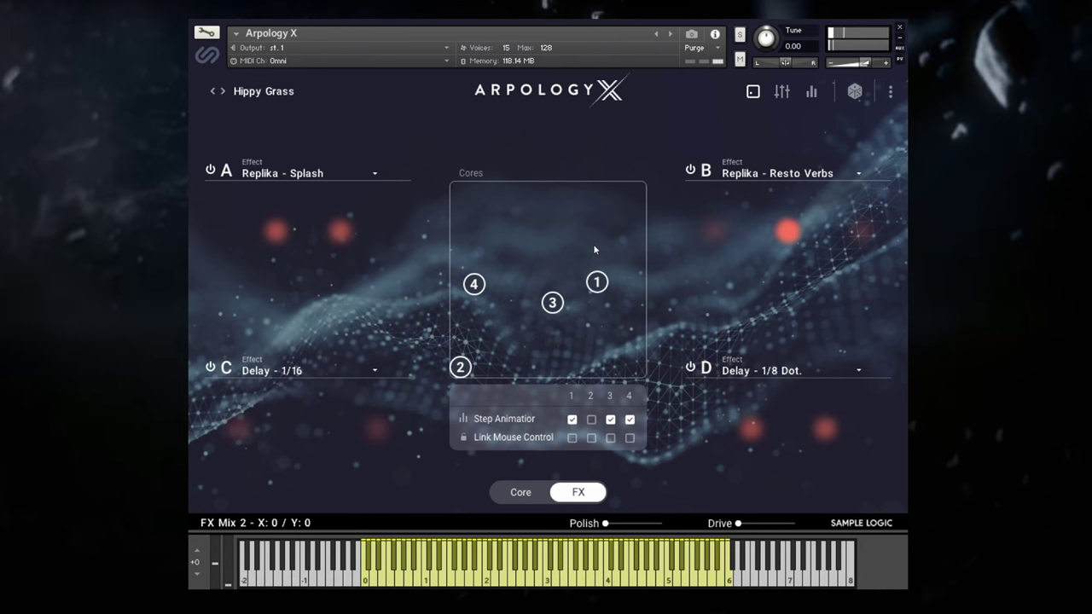
Open core 1's edit settings and examine the available Multi-Filter types, keeping Ladder LP4.
click(781, 93)
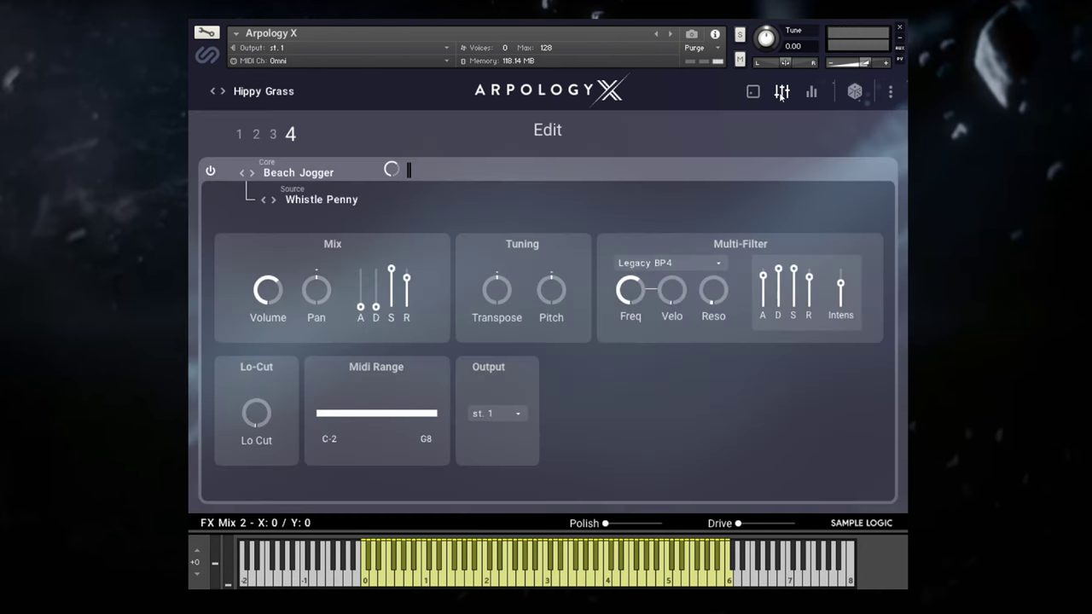
click(241, 135)
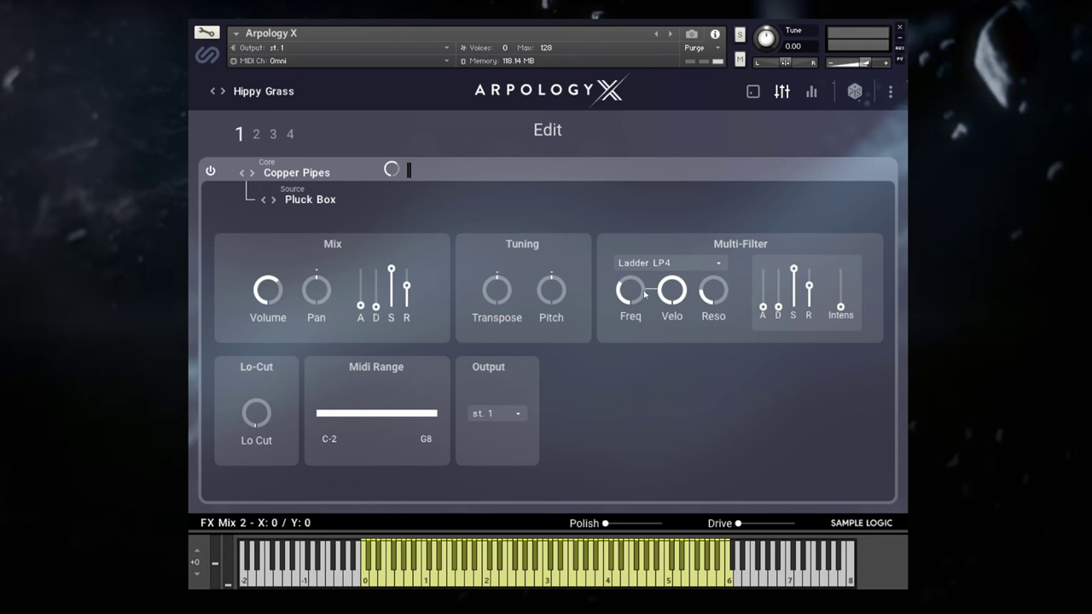
click(705, 266)
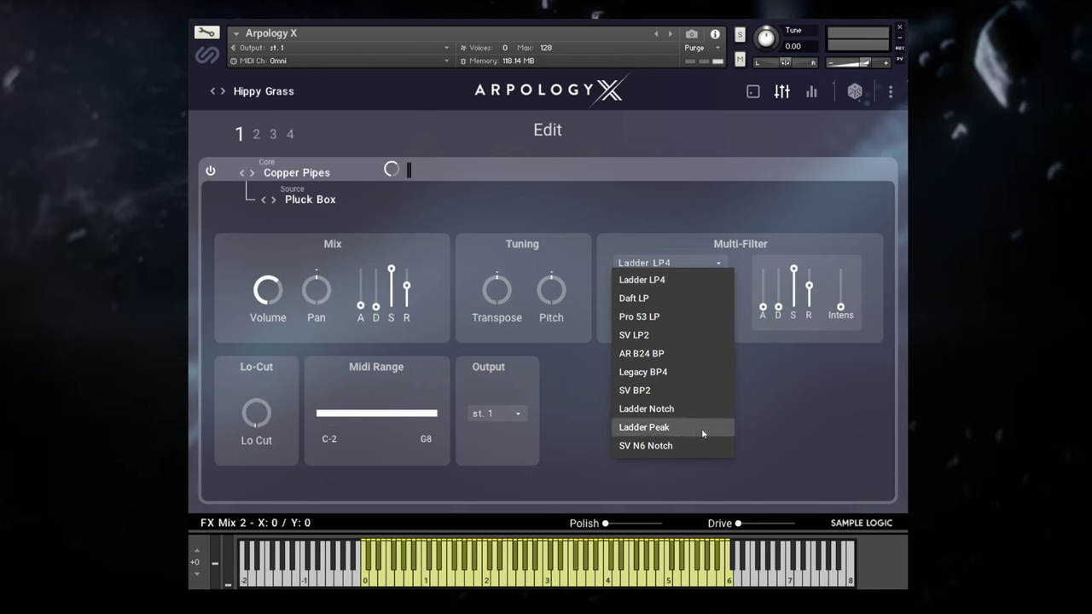
click(793, 268)
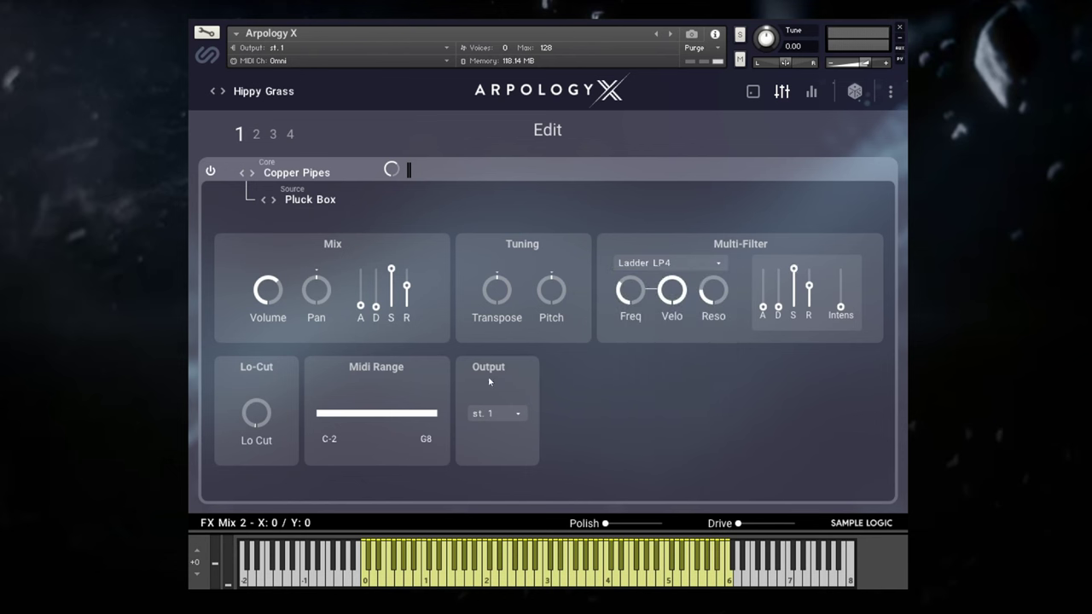
Set core 1's low cut to 37.3 Hz and adjust the cores' lower MIDI range limits, with core 3 starting at A#1.
drag(257, 415, 256, 403)
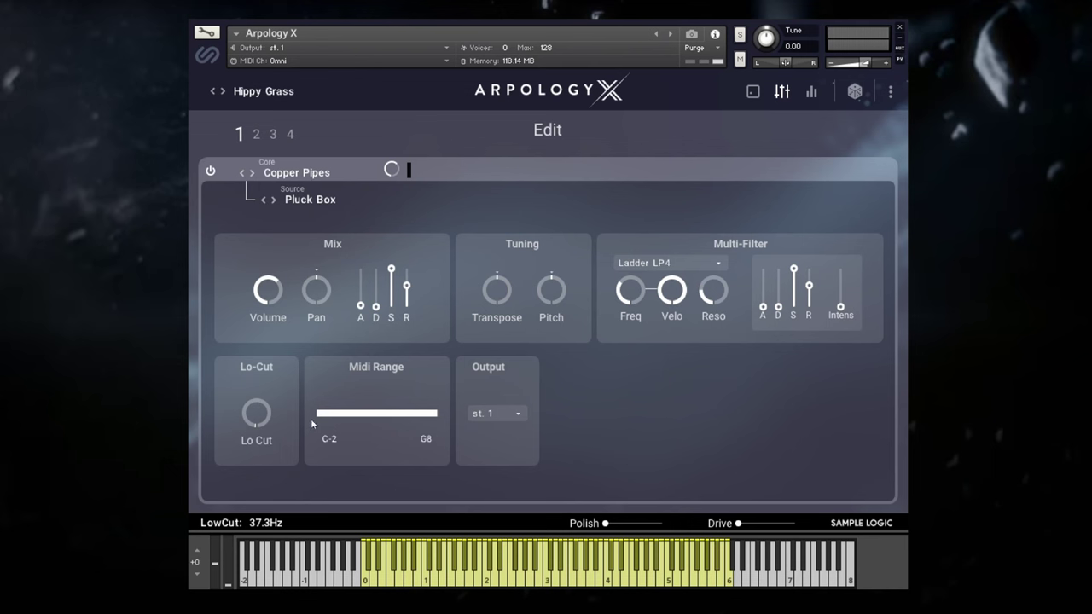
drag(338, 440, 364, 367)
click(256, 134)
click(273, 134)
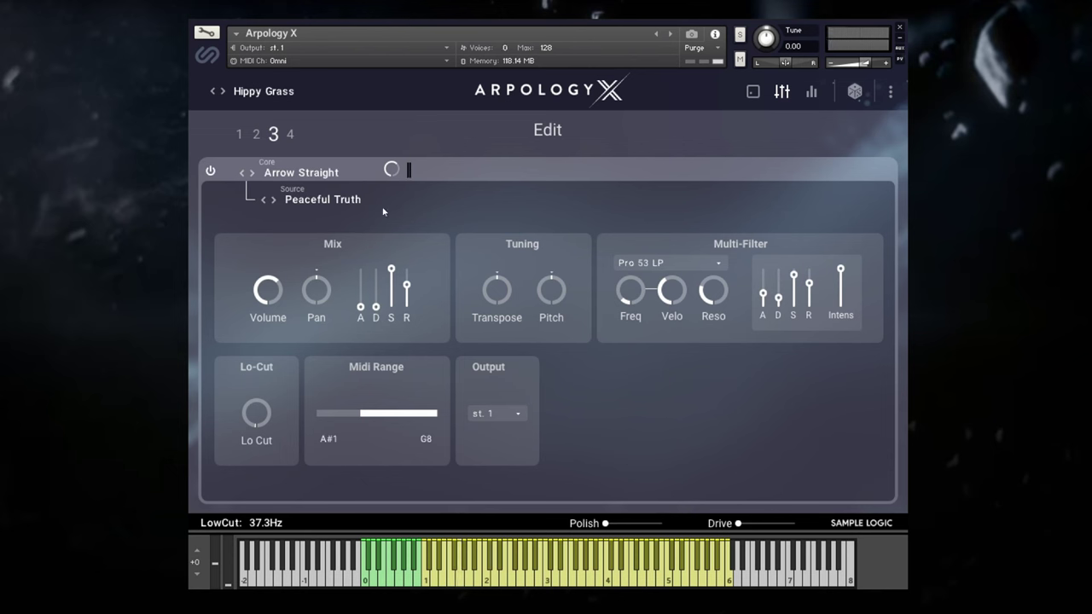
Open the Step Animator for core 1 and set its sequence length to 16 steps.
click(811, 92)
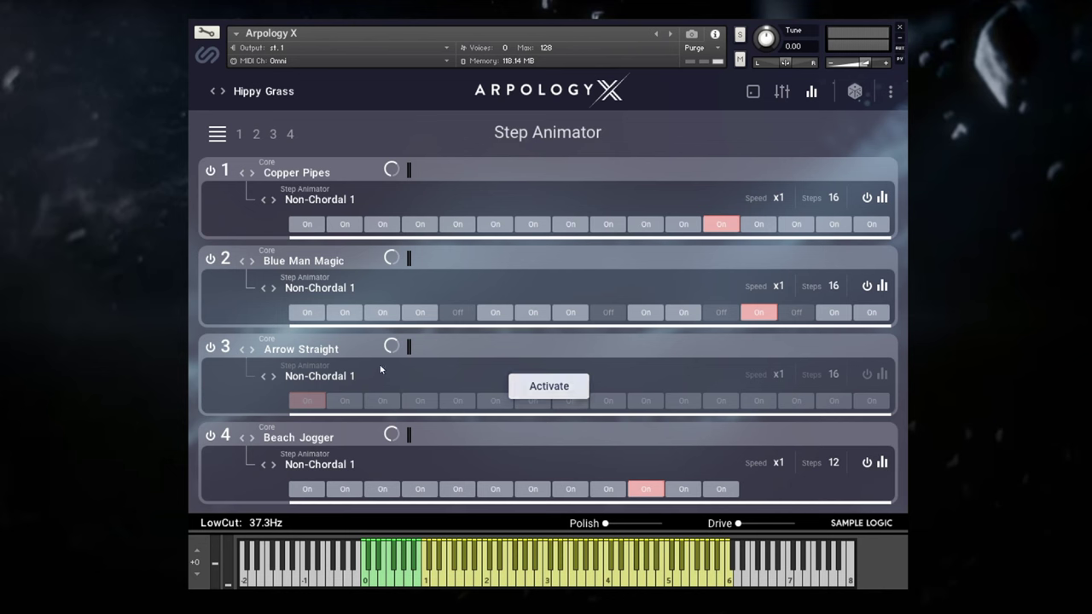
click(241, 135)
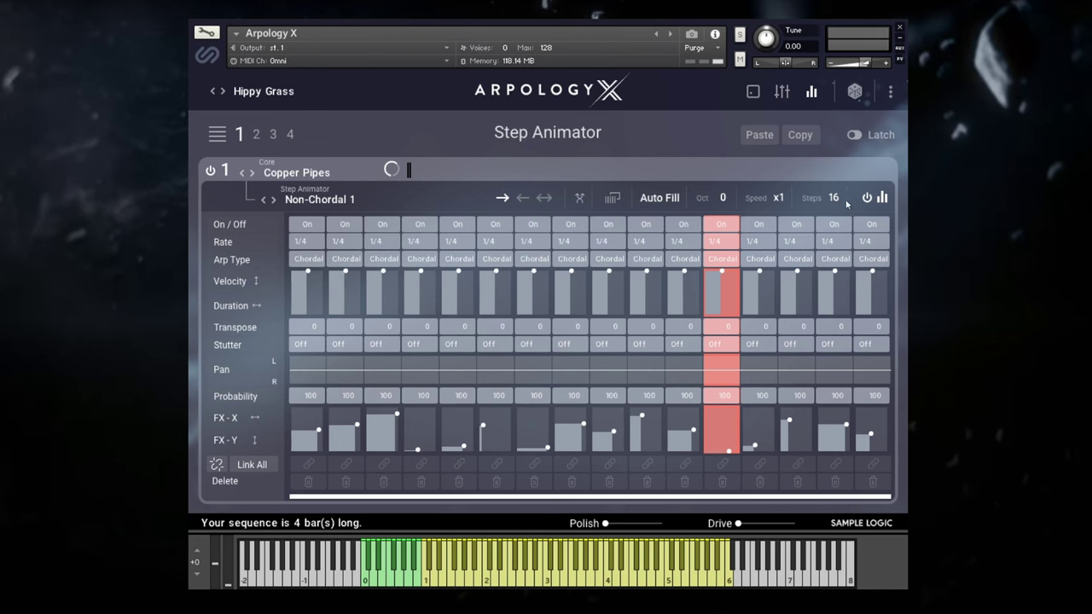
drag(838, 201, 832, 192)
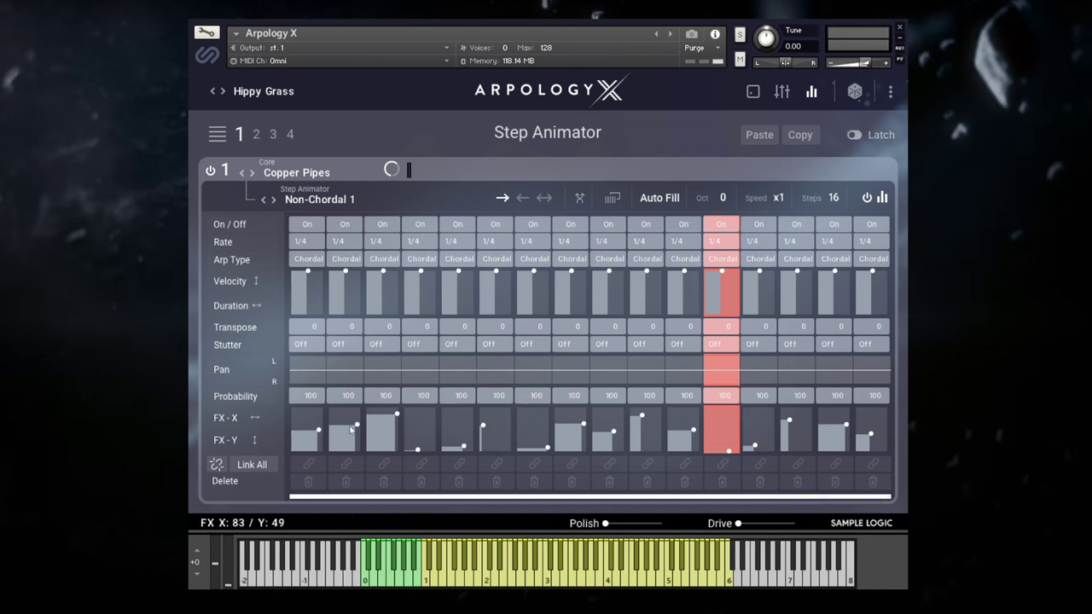
Set core 1's step FX positions: step 2 to X 100 / Y 100, step 3 lower, and step 4 to X 76 / Y 70.
mouse_move(354, 426)
mouse_down()
mouse_move(357, 444)
mouse_move(355, 434)
mouse_up()
drag(357, 435, 368, 397)
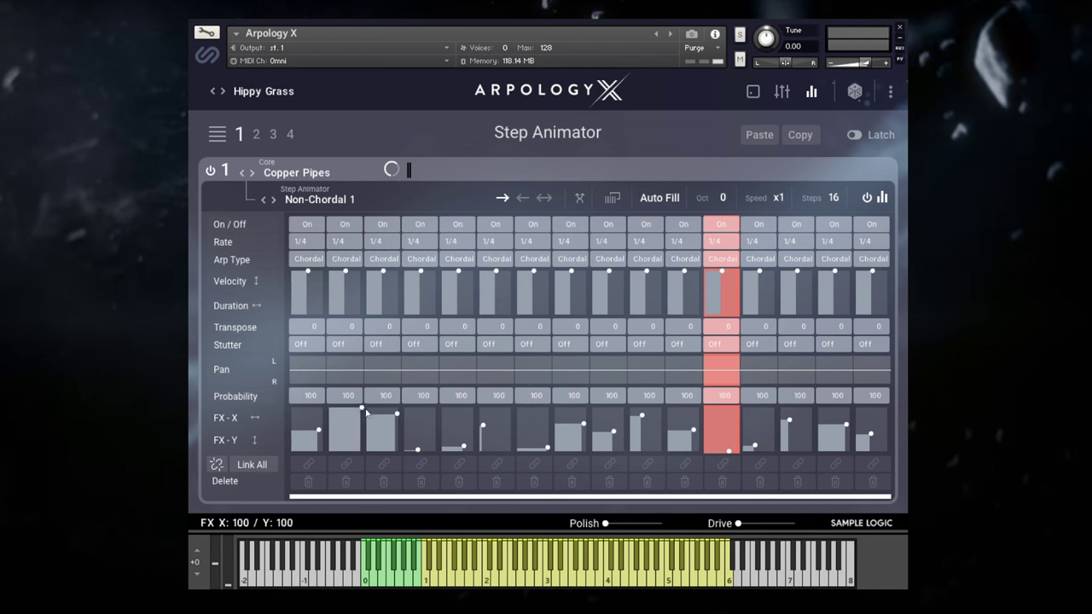
drag(397, 416, 428, 421)
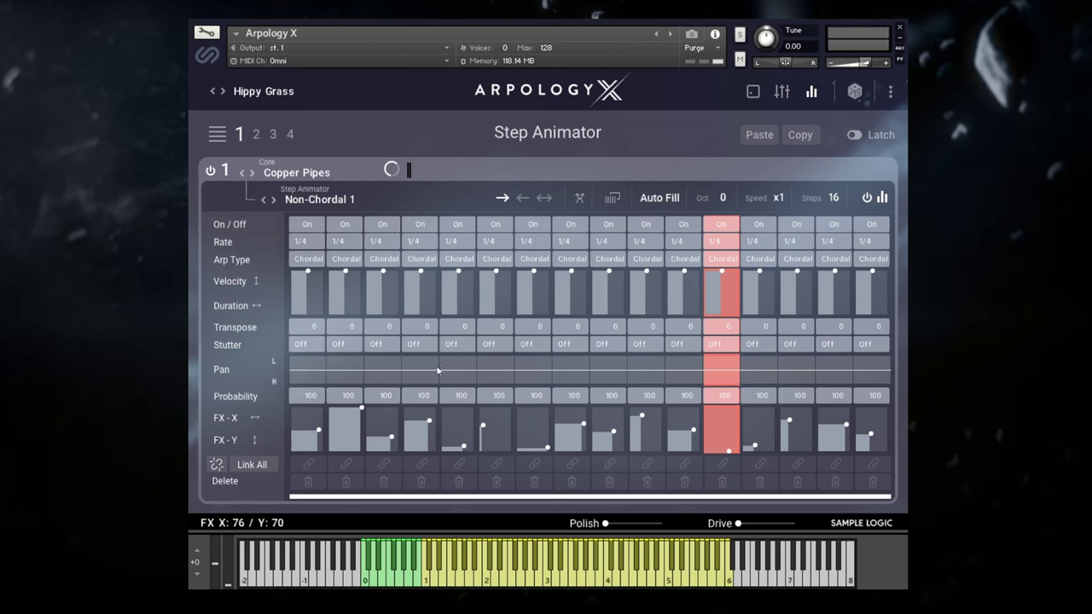
Examine the available rate and stutter options for step 4 without changing them.
click(416, 243)
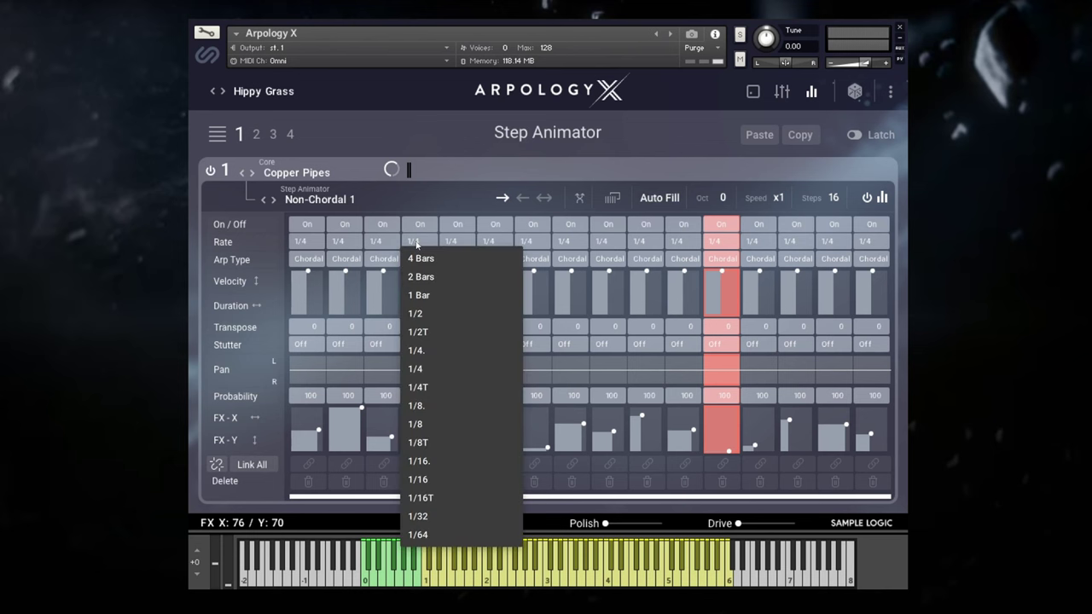
click(439, 199)
click(431, 345)
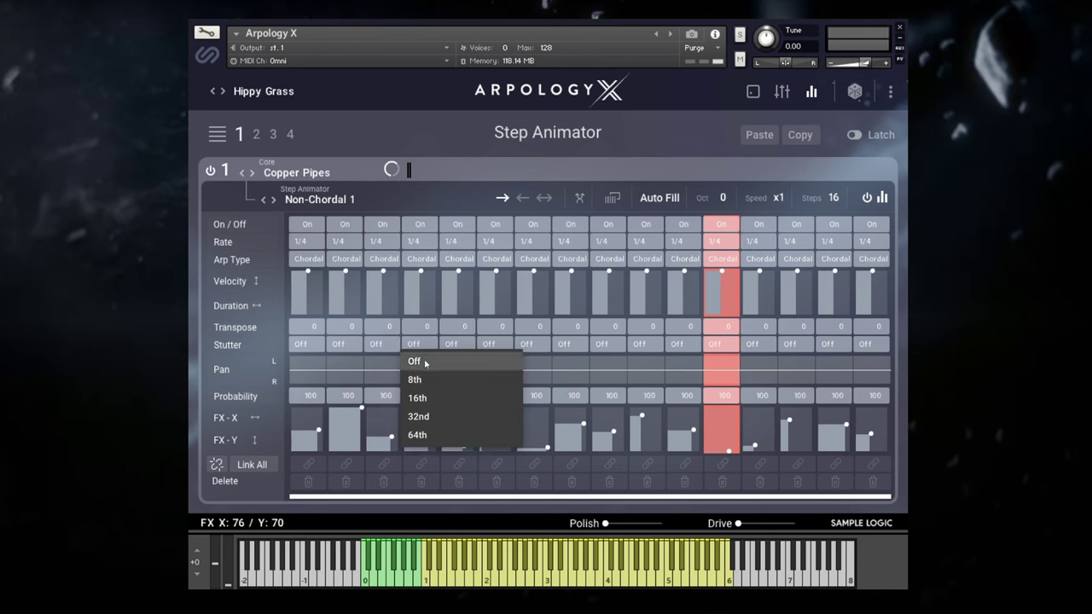
click(445, 211)
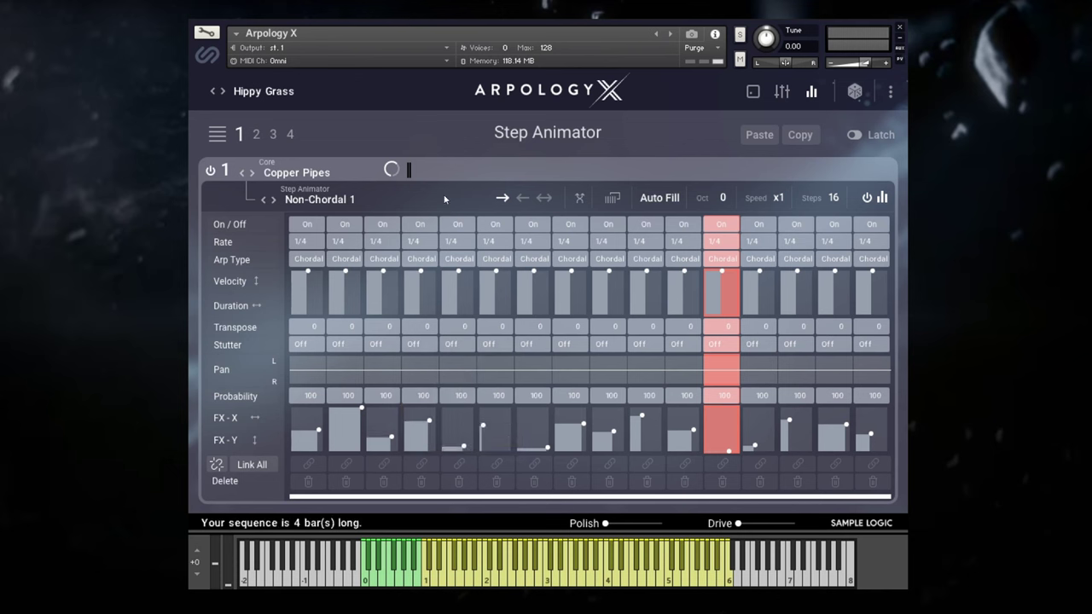
Set step 4's probability to 20.
double_click(424, 397)
key(BackSpace)
text(20)
key(Return)
Shuffle the order of core 1's steps several times and duplicate the sequence to 32 steps.
click(581, 201)
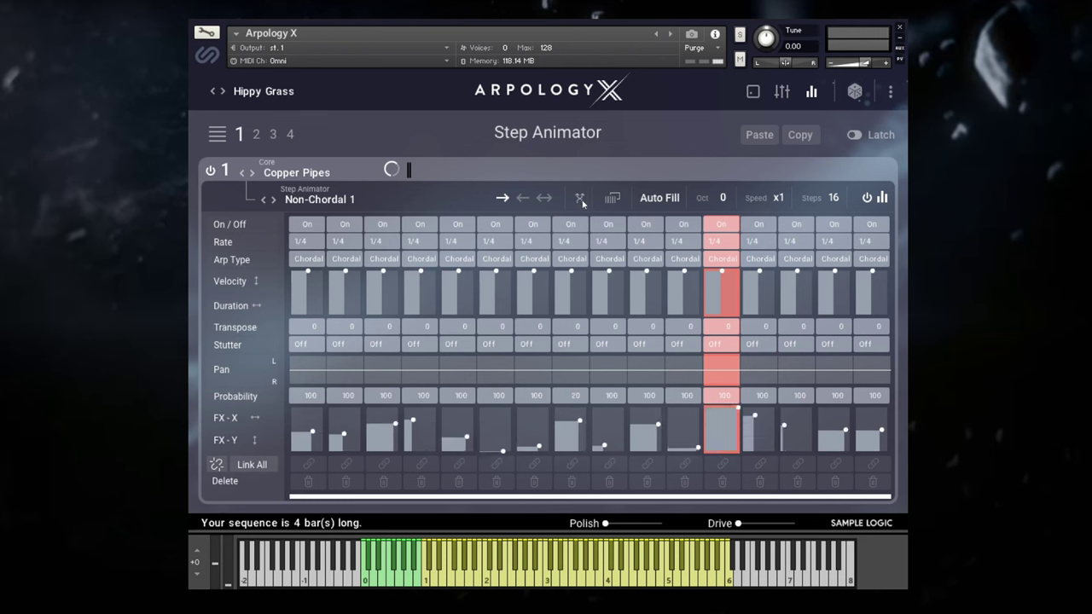
click(582, 200)
click(582, 201)
click(582, 201)
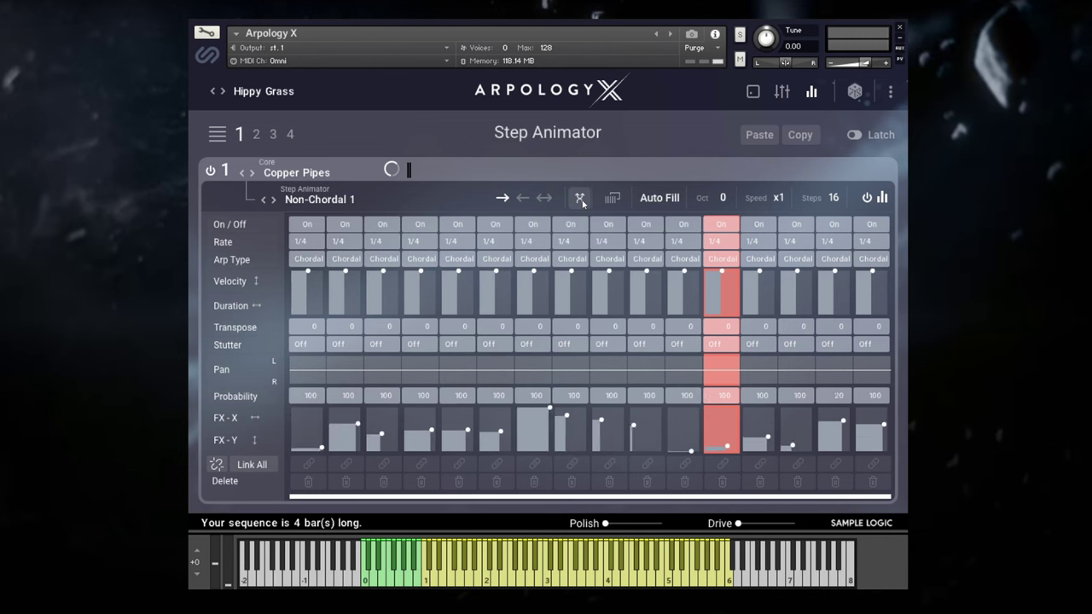
click(582, 201)
click(582, 200)
click(582, 200)
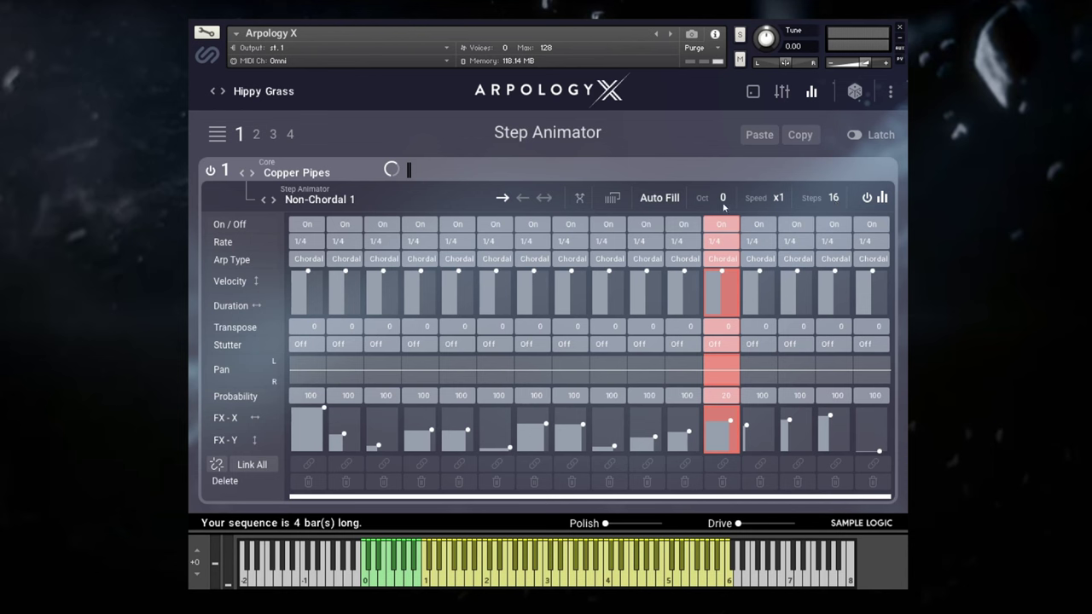
click(612, 204)
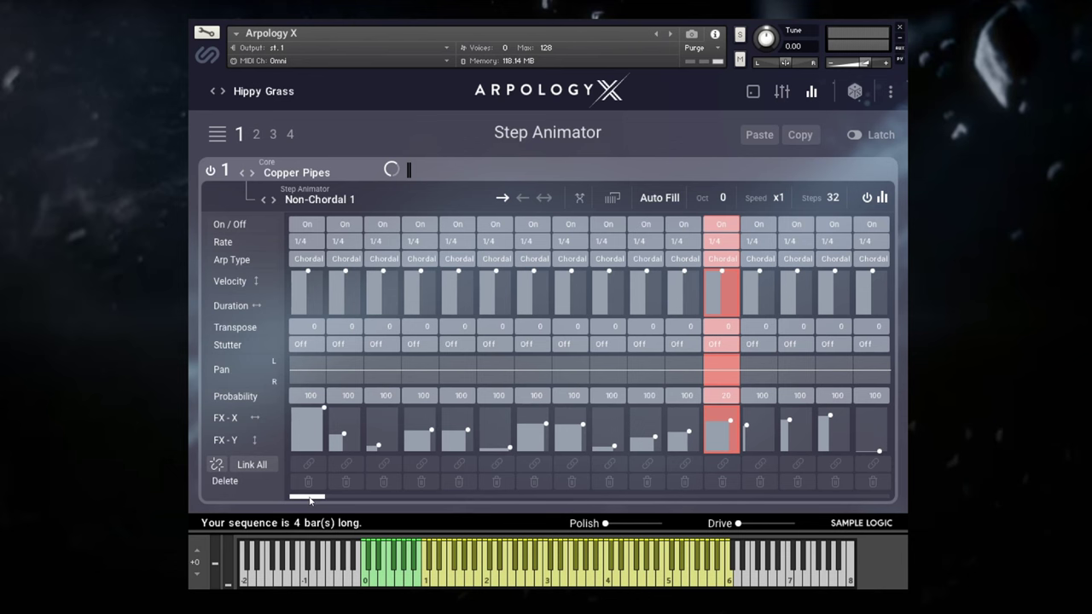
Randomize the instrument's cores four times in a row.
click(854, 92)
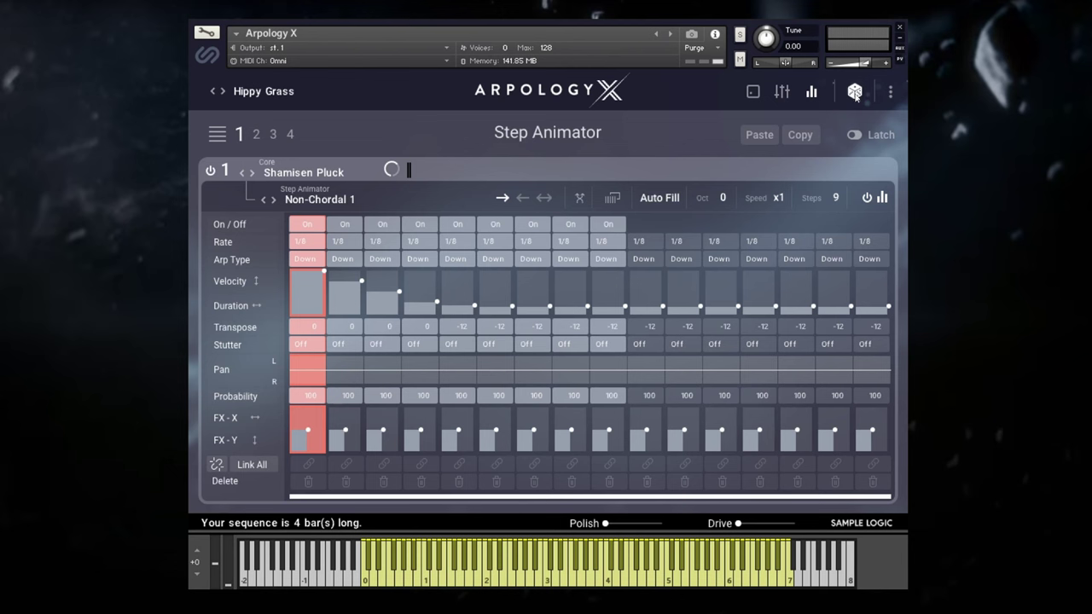
click(855, 92)
click(855, 92)
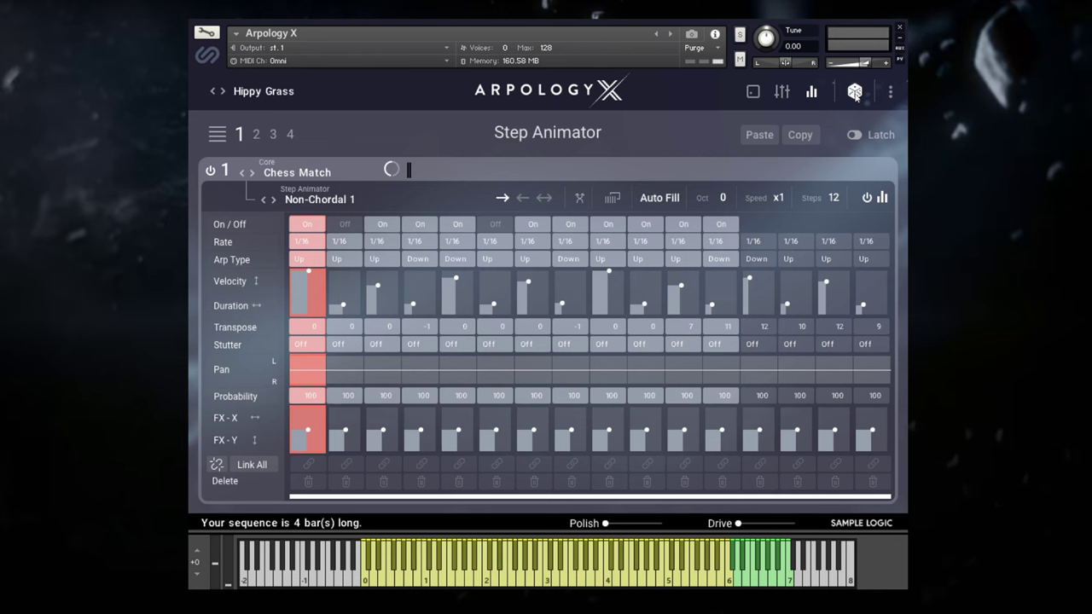
click(854, 92)
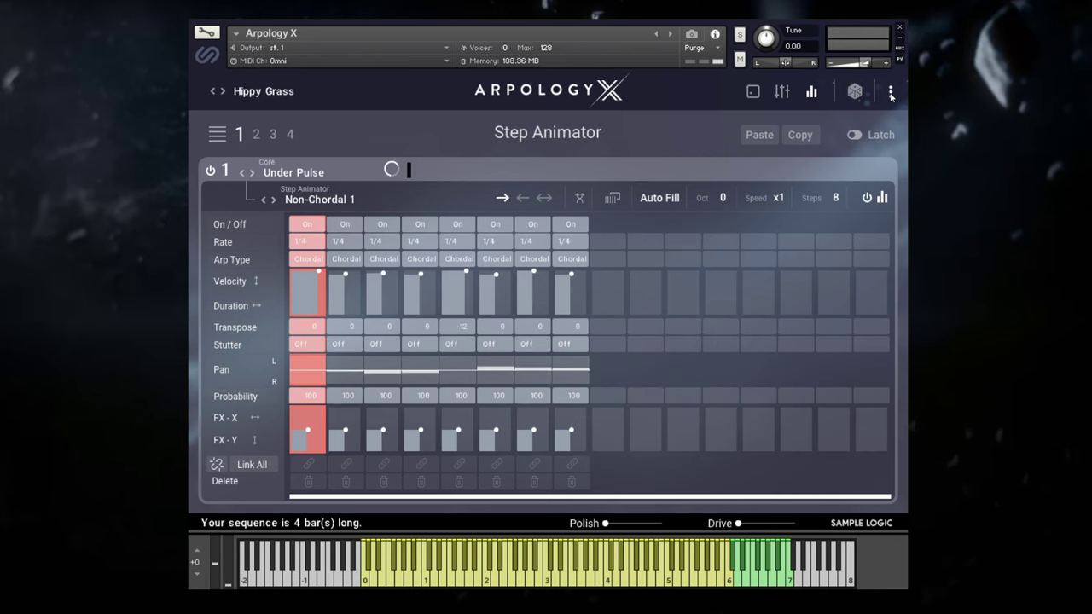
Configure randomization to include Stutter, Pan and Probability at an amount of 7%, limited to core 3, and leave the settings.
click(891, 94)
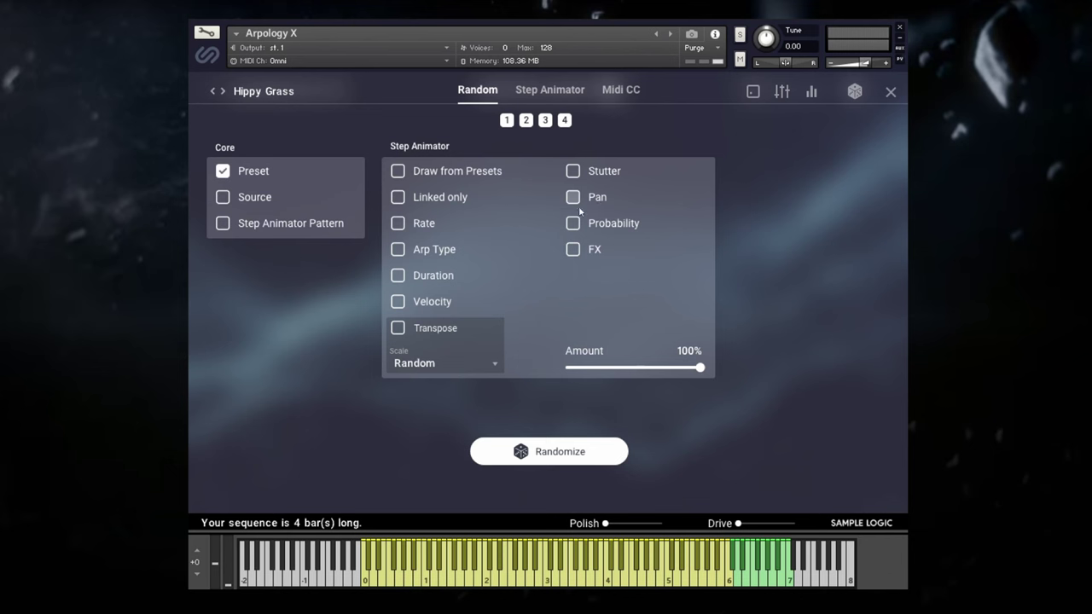
click(573, 170)
drag(700, 367, 584, 368)
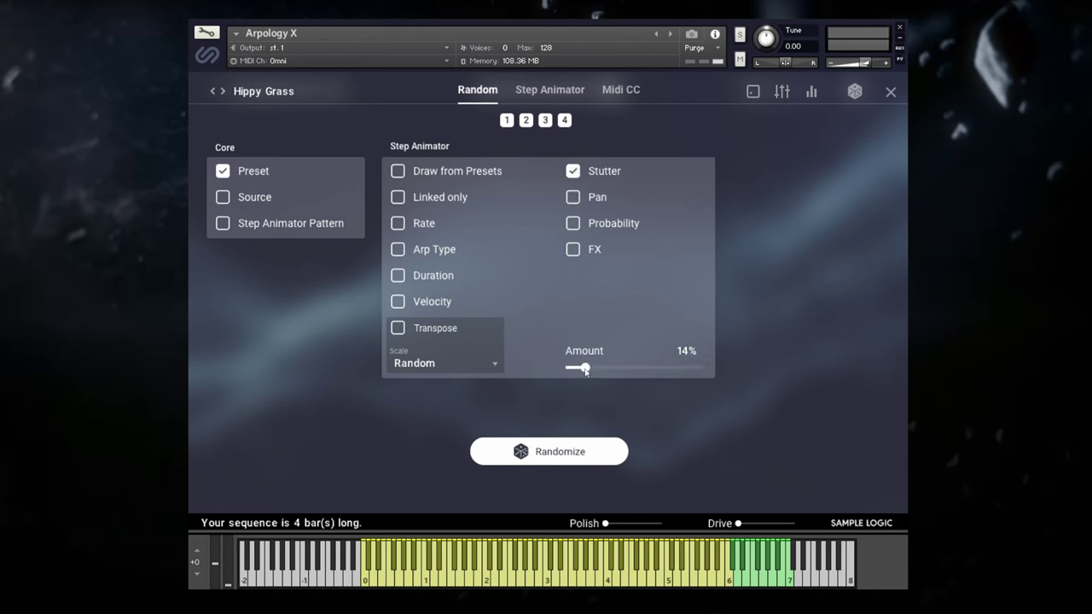
click(573, 198)
click(574, 223)
drag(584, 366, 575, 378)
click(545, 121)
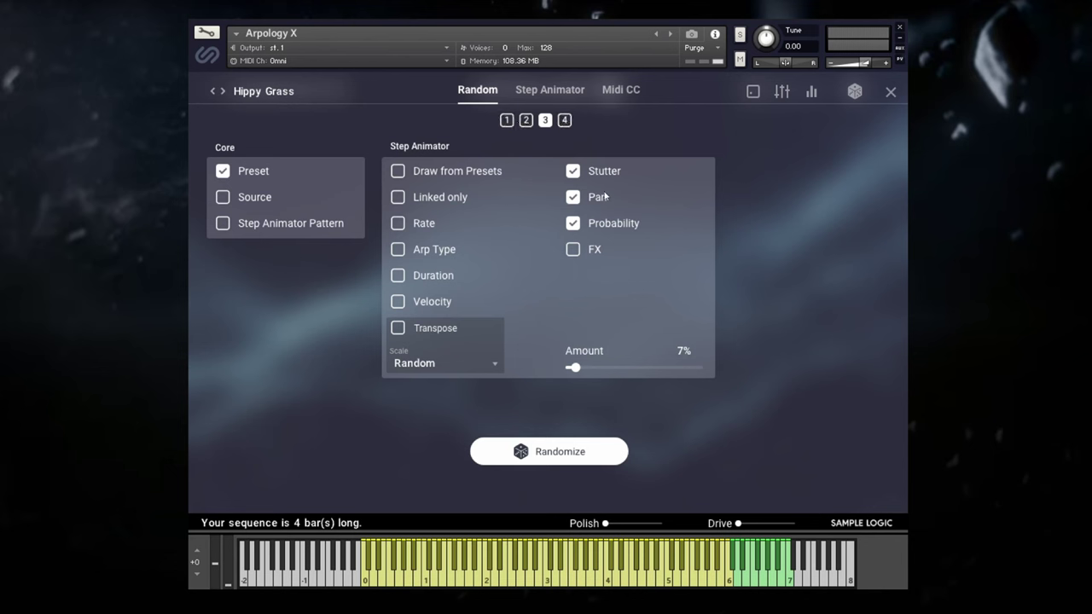
click(890, 92)
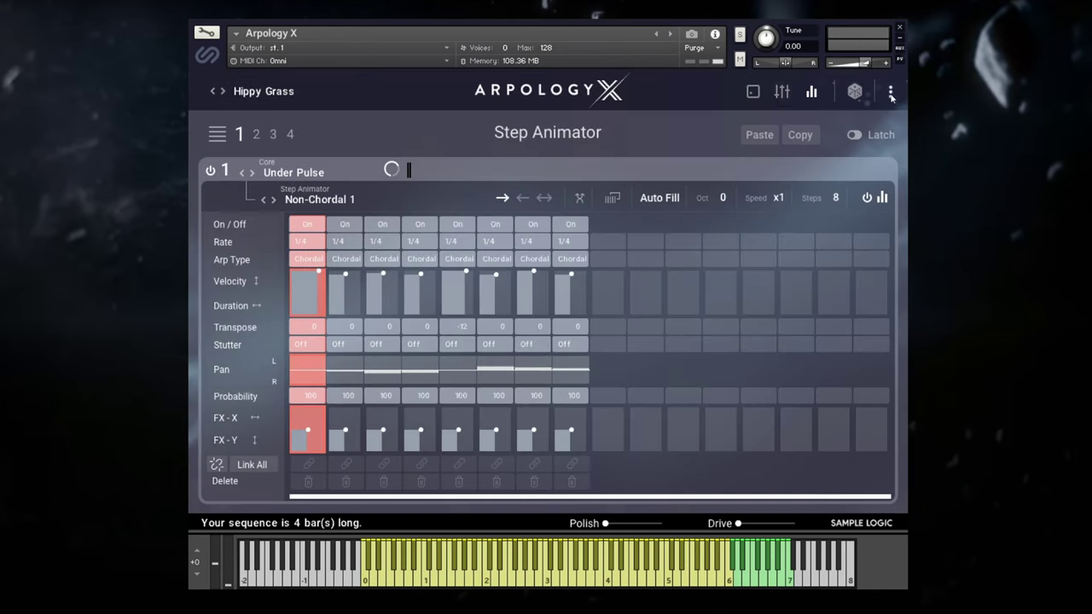
Return to the main page, open the instrument preset browser and clear the Panoramic Motion filter.
click(755, 95)
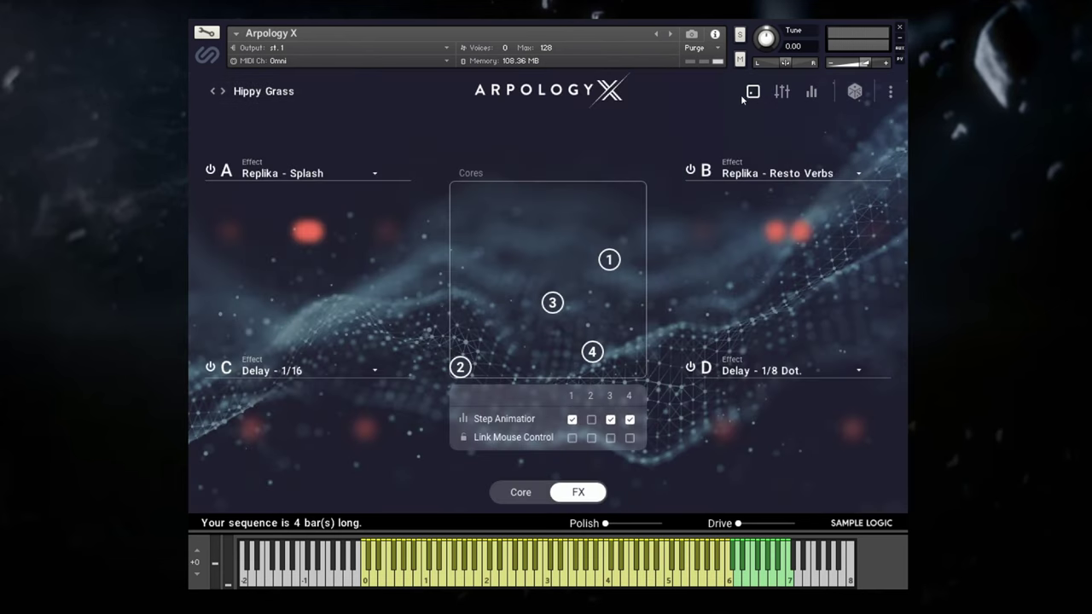
click(261, 96)
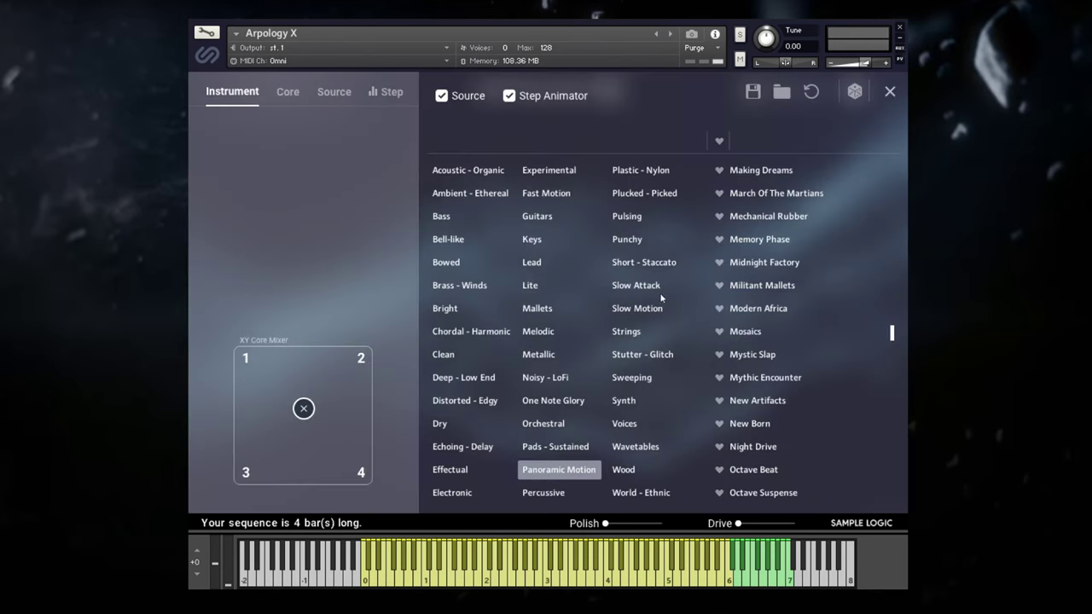
click(570, 469)
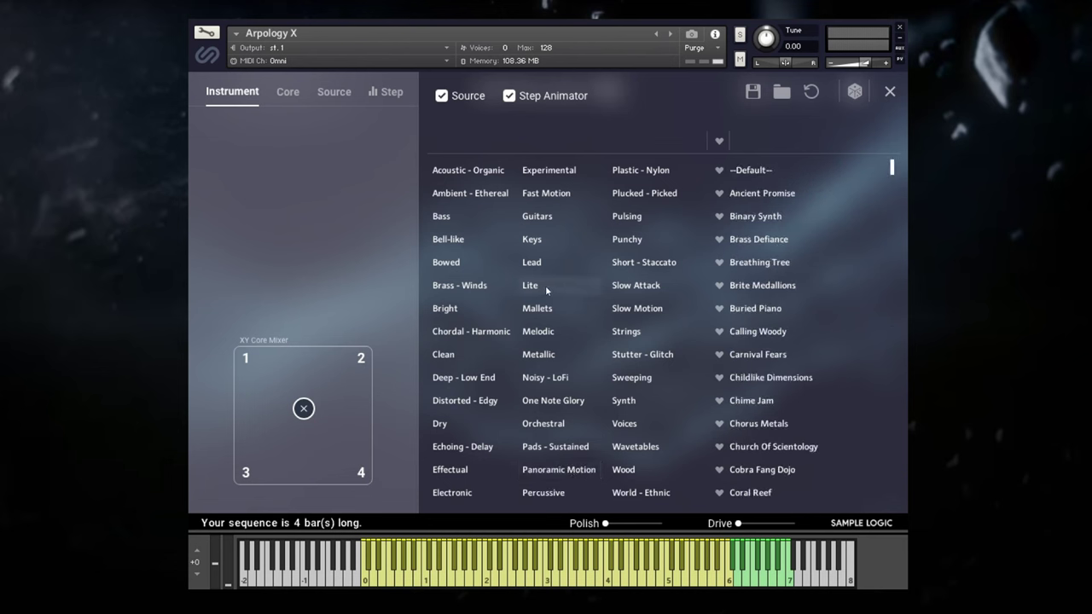
Audition the New Discovery and Night Drive presets and load Passing Torches.
key(h)
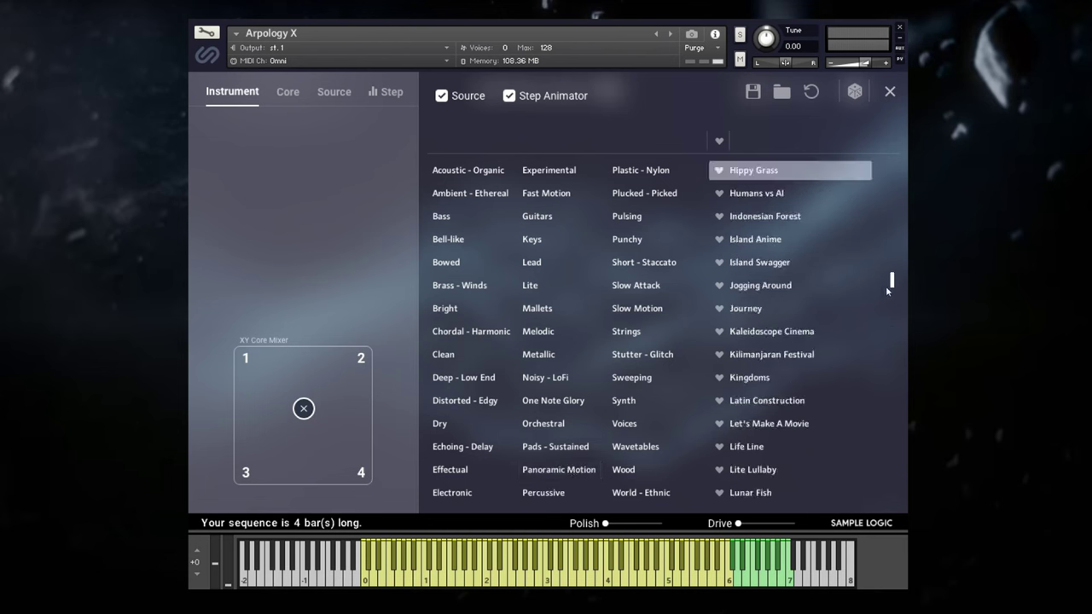
drag(892, 285, 899, 341)
scroll(747, 338, down, 2)
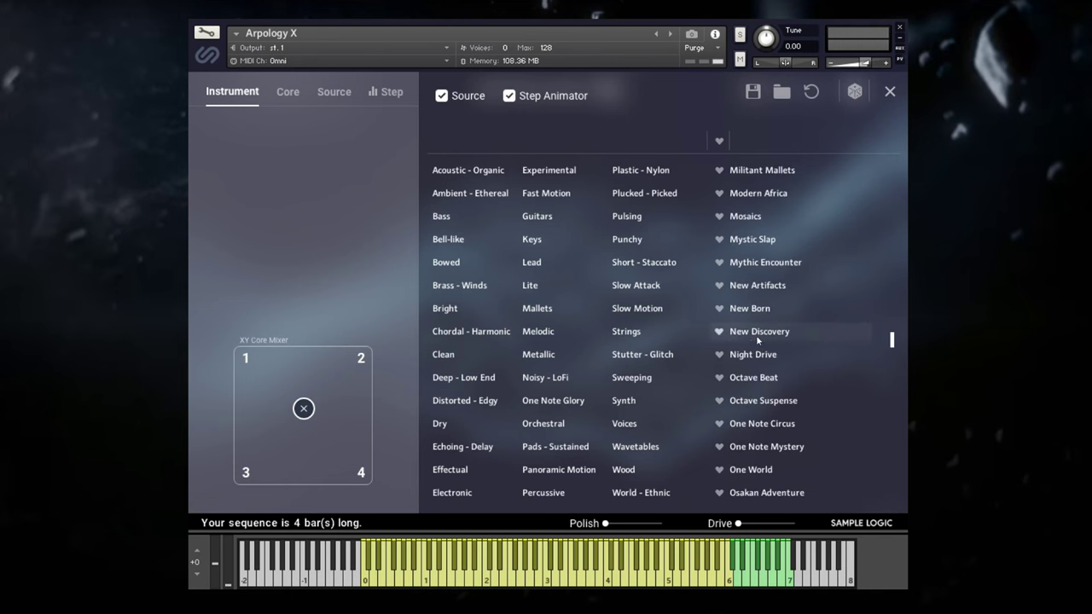
click(747, 333)
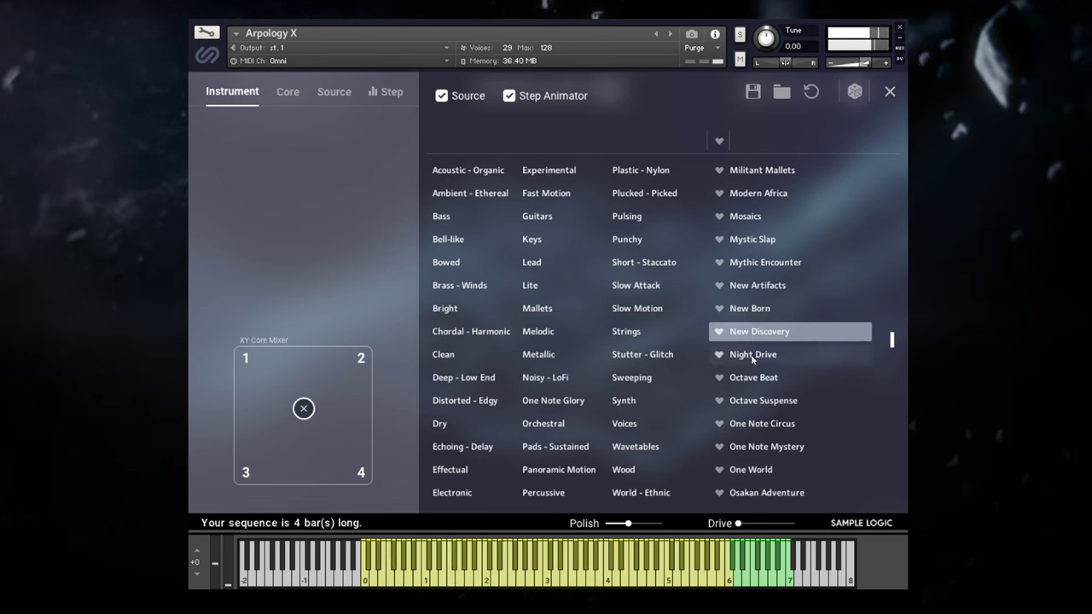
click(752, 357)
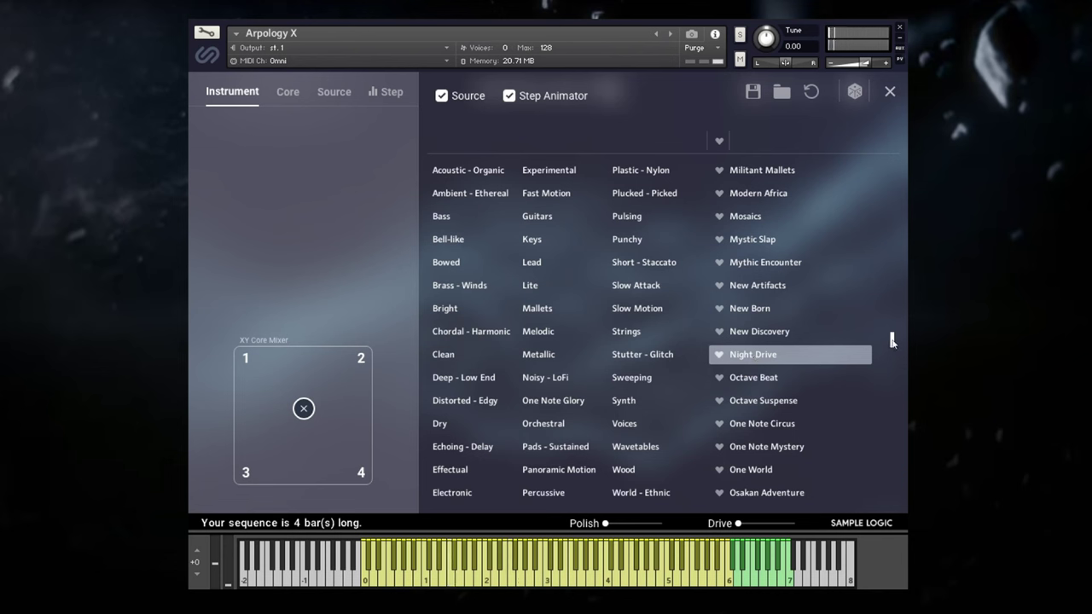
drag(893, 342, 893, 358)
click(765, 362)
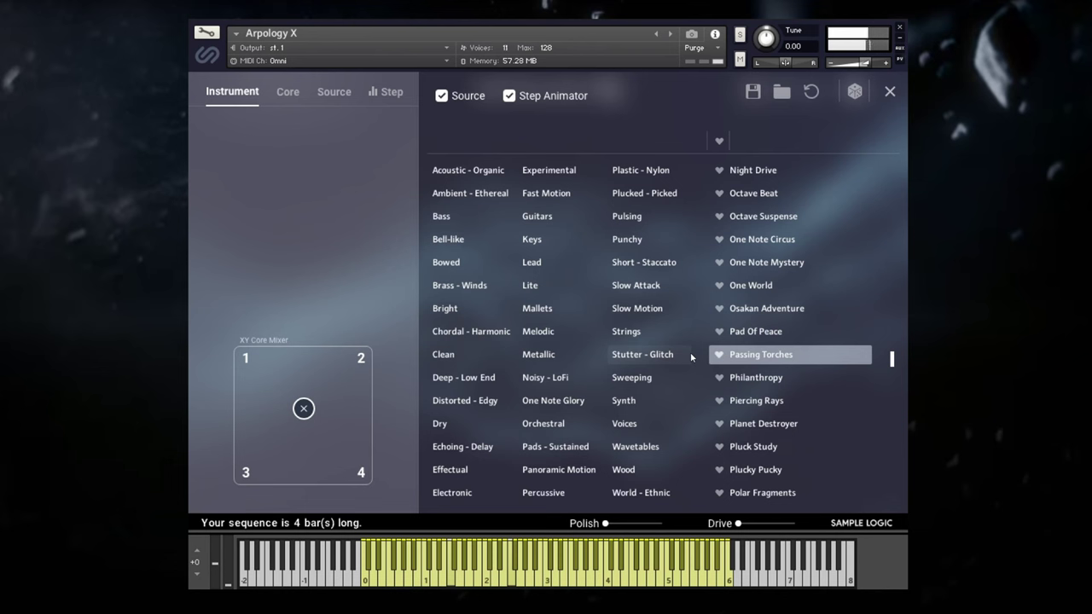
Isolate cores 1, 2, 4 and 3 in turn with the XY Core Mixer and settle the mix at X 49 / Y 24.
drag(304, 409, 245, 357)
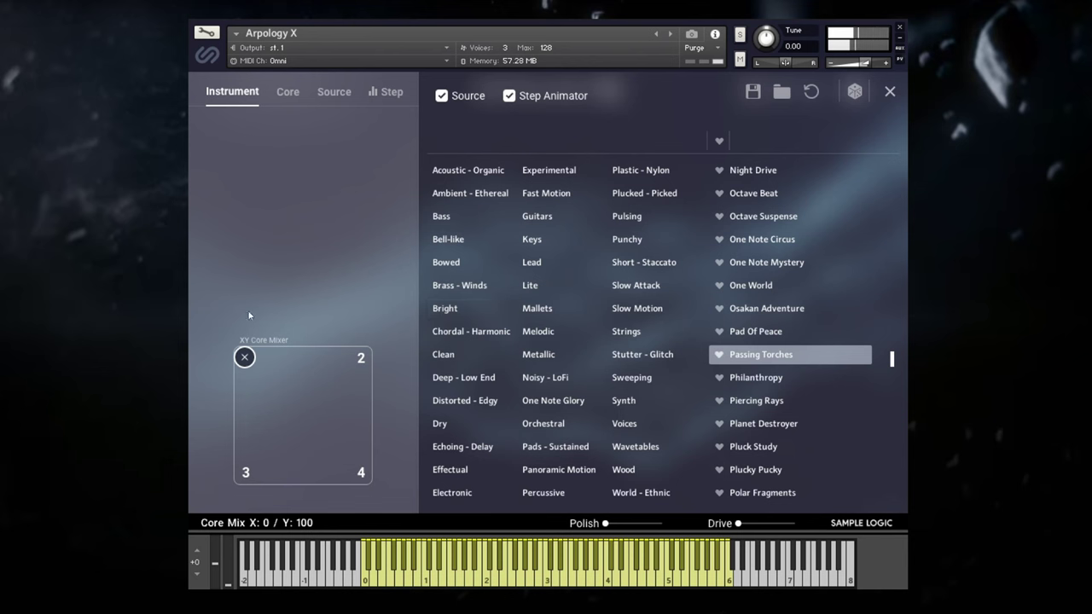
drag(245, 357, 411, 337)
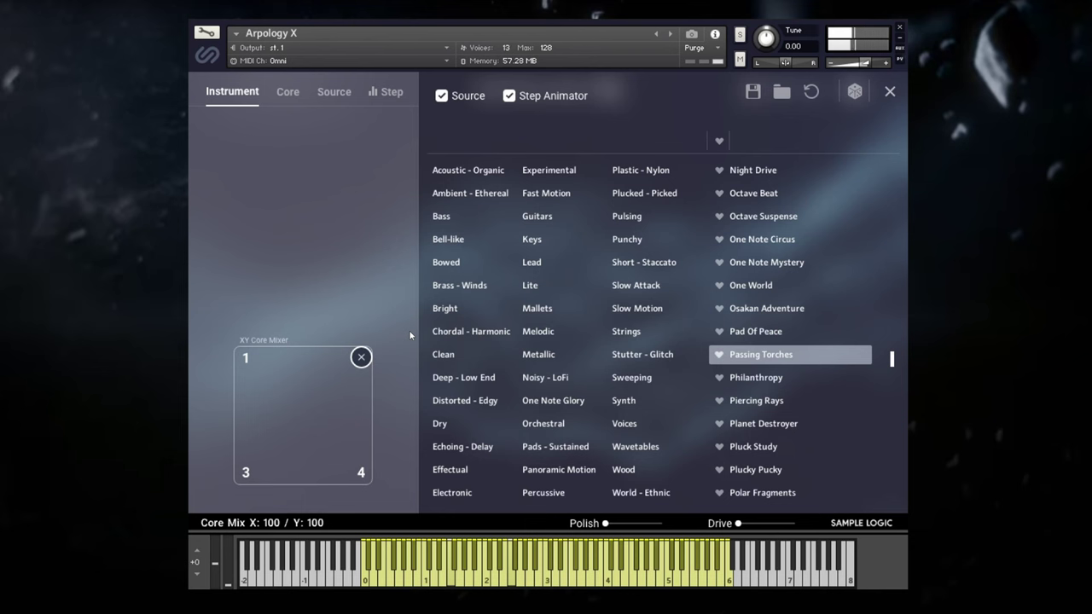
drag(361, 357, 394, 482)
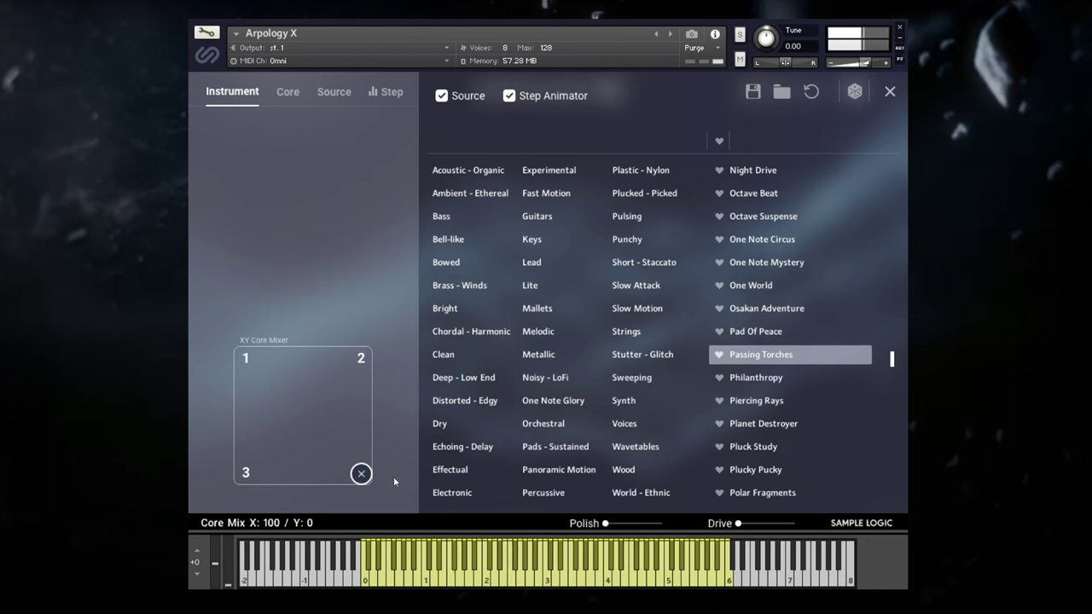
drag(362, 474, 212, 478)
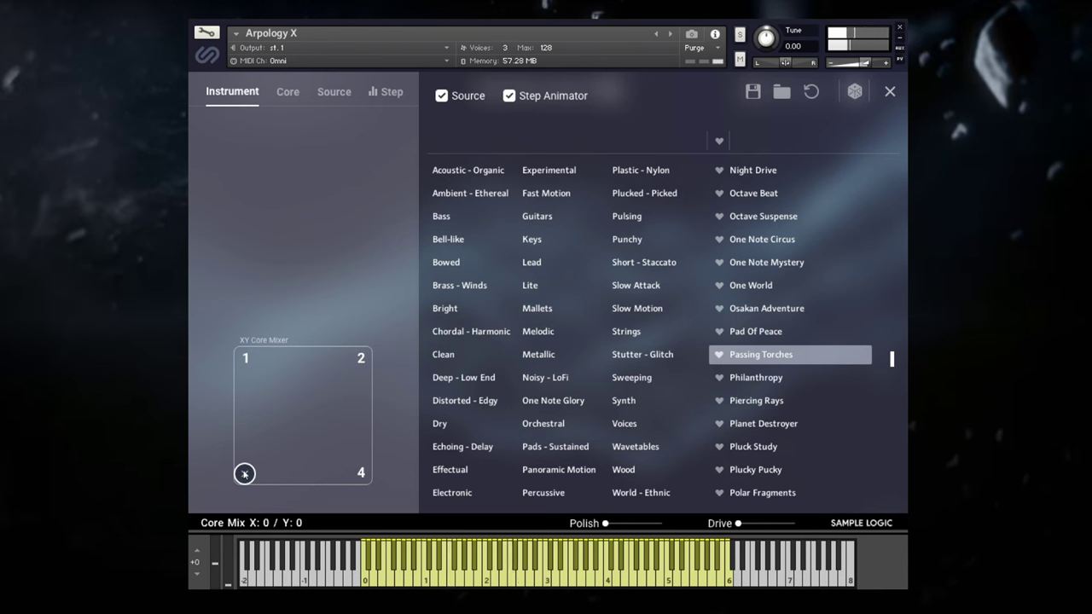
drag(244, 472, 305, 413)
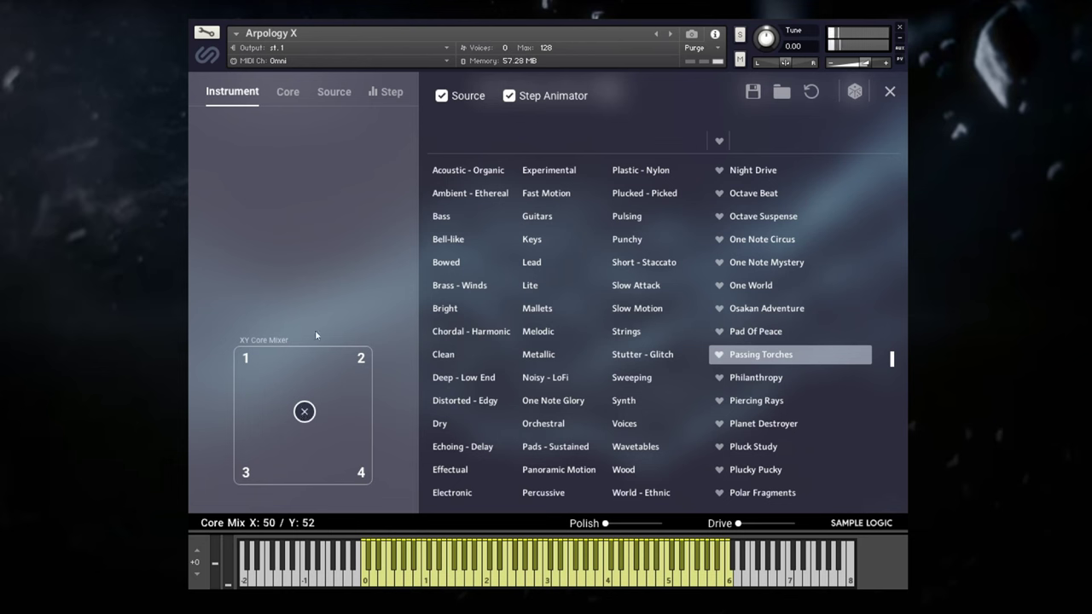
drag(304, 413, 302, 450)
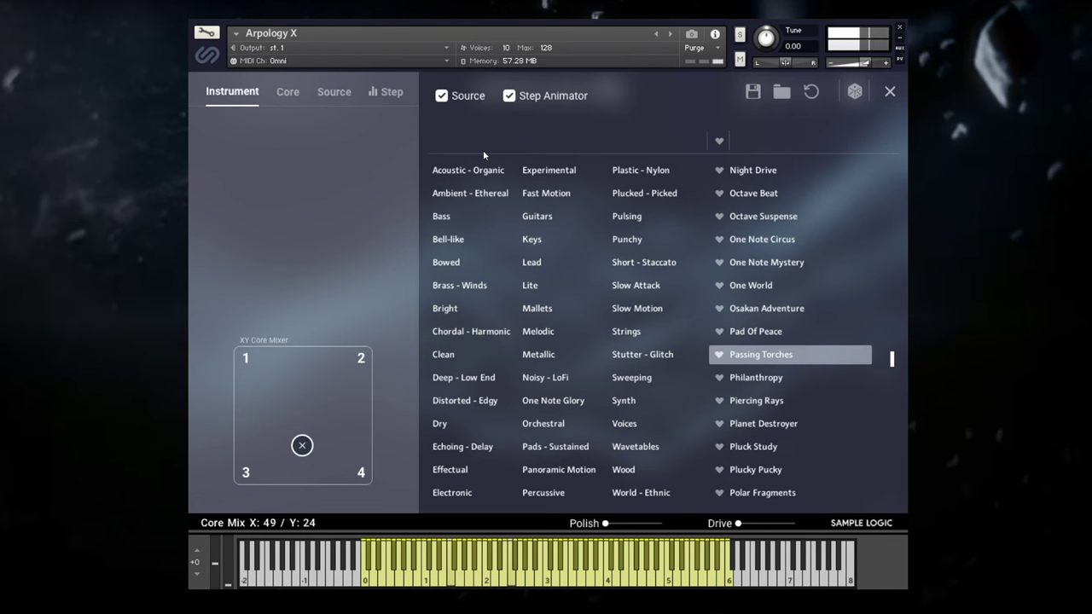
Audition the presets Piercing Rays, Planet Destroyer, Reptilian and Robert Miles one after another.
click(792, 398)
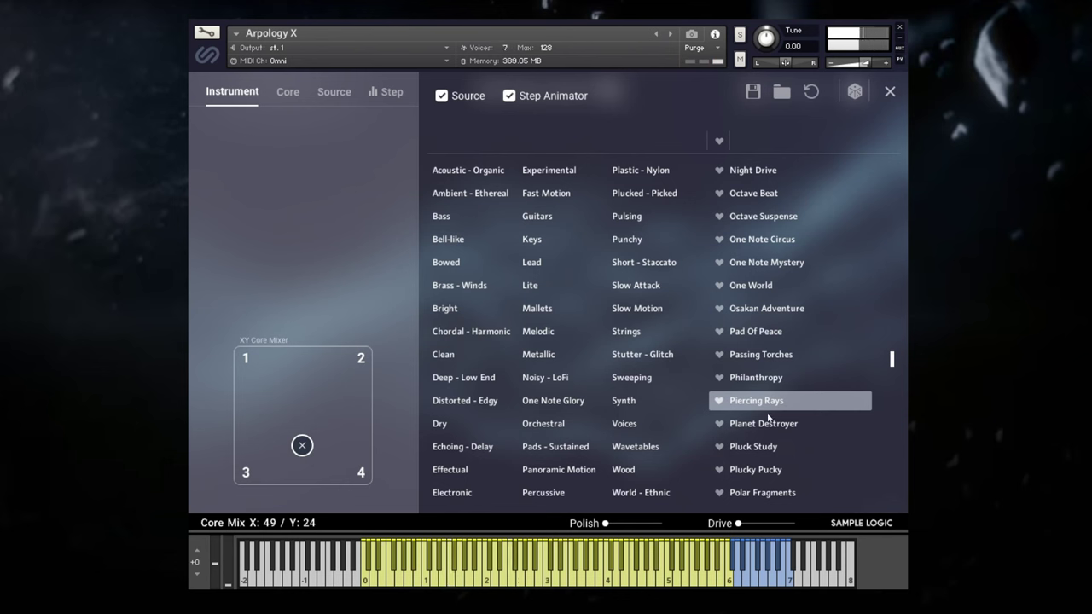
key(Down)
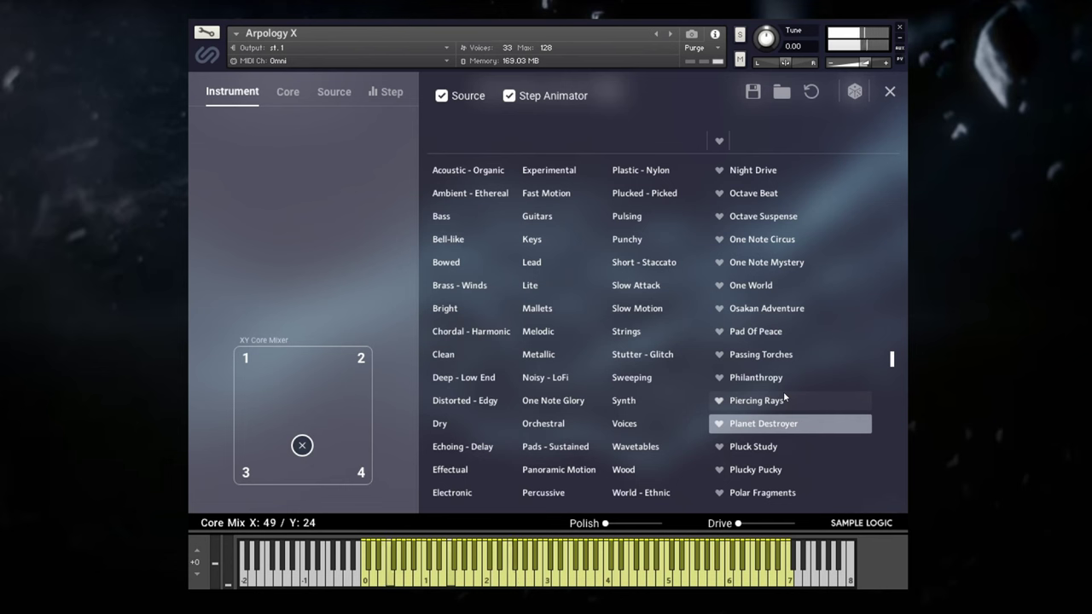
drag(892, 361, 892, 406)
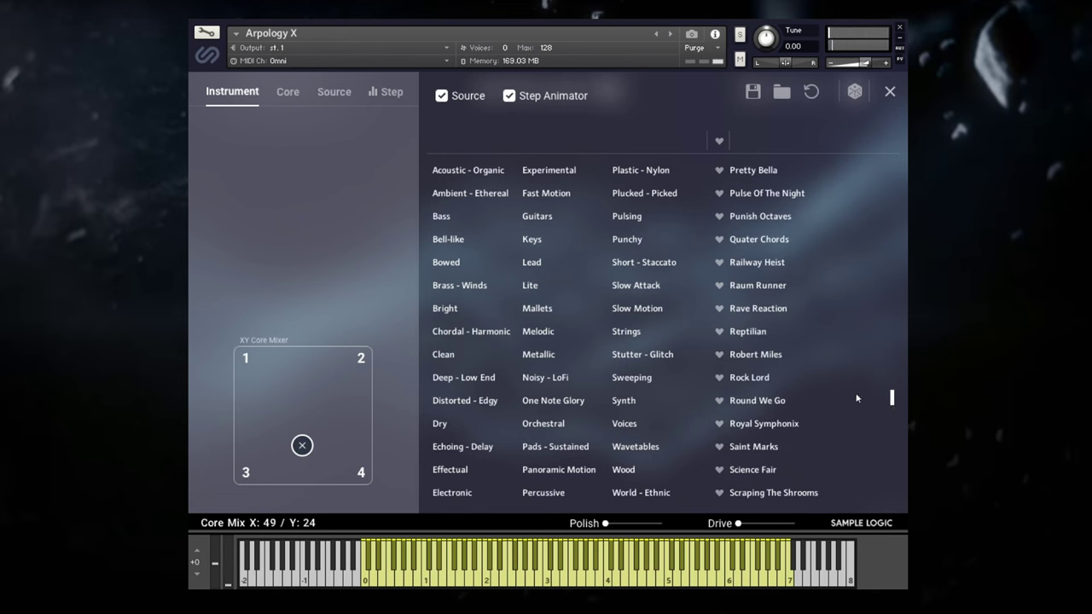
click(760, 335)
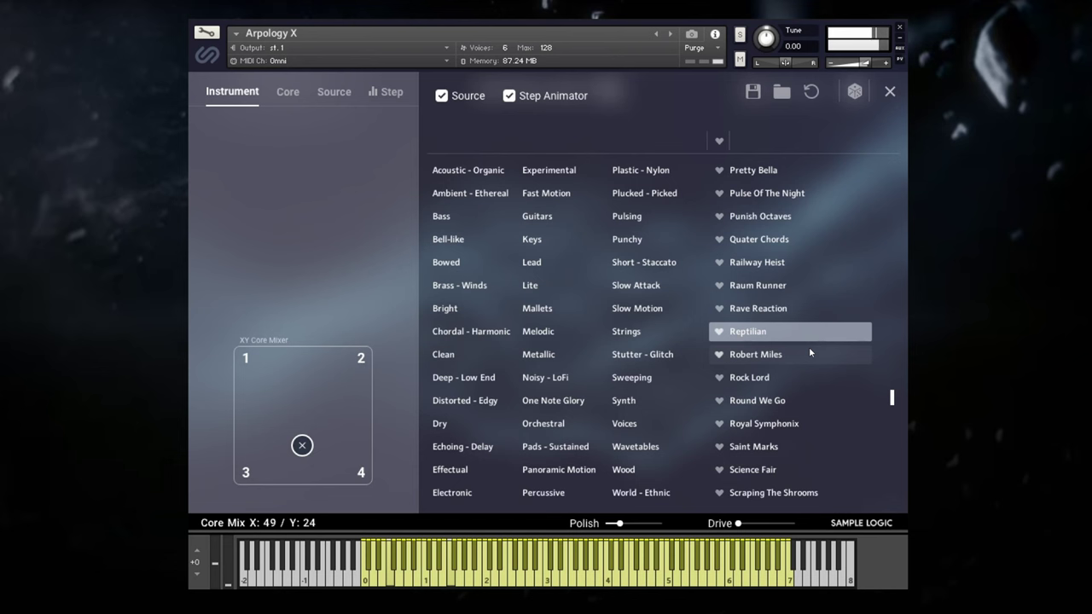
click(771, 358)
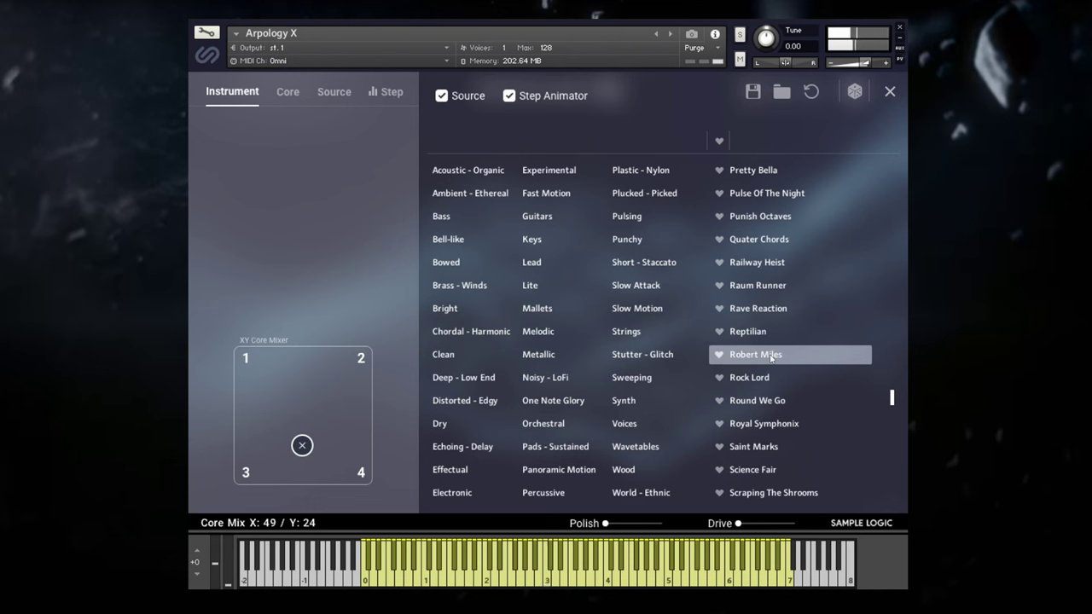
Audition the Scraping The Shrooms preset and load Showdown Train.
click(767, 494)
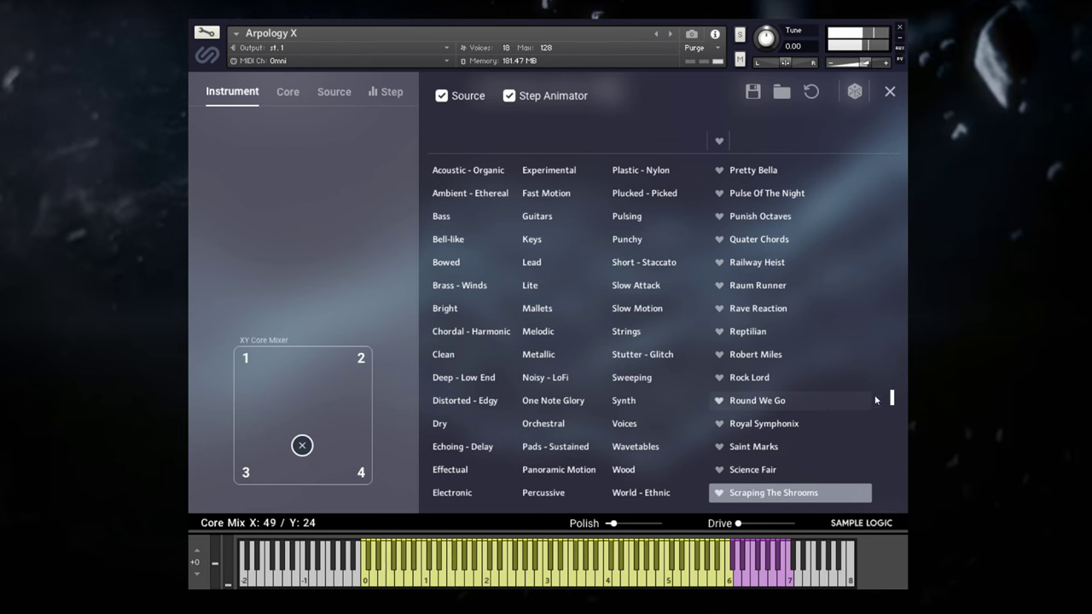
scroll(766, 311, down, 2)
click(766, 309)
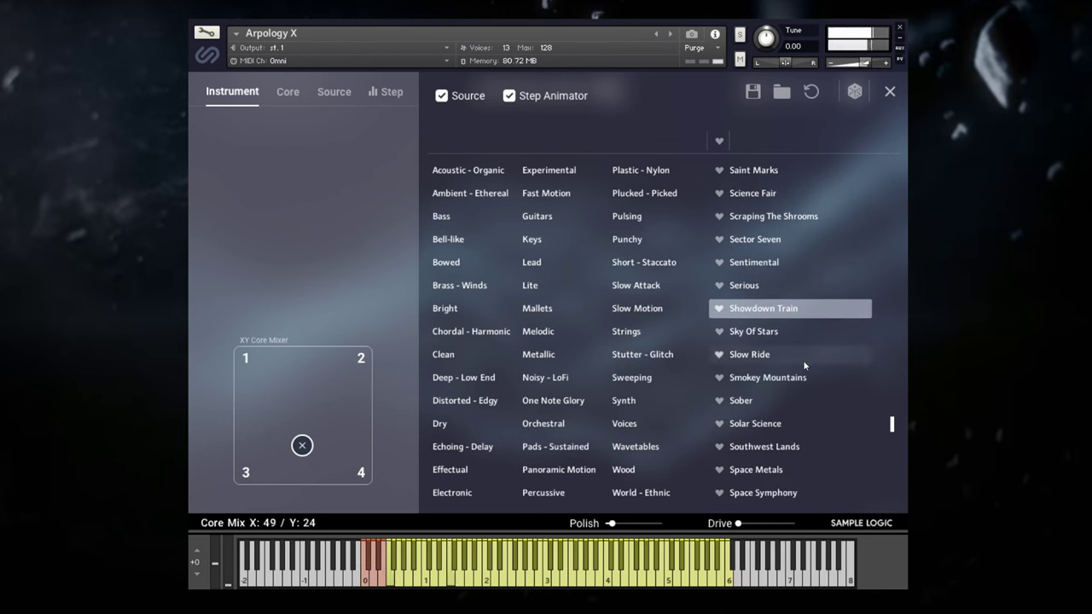
Audition the presets Space Metals, Sober, Symphonic Delight and Surfing Rincon one after another.
click(778, 471)
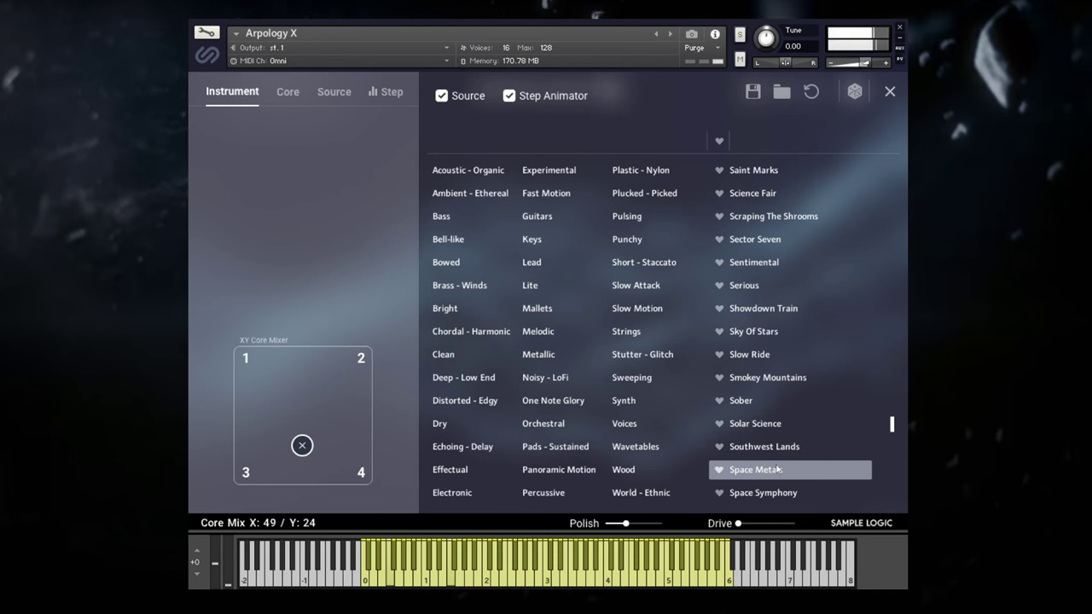
click(752, 406)
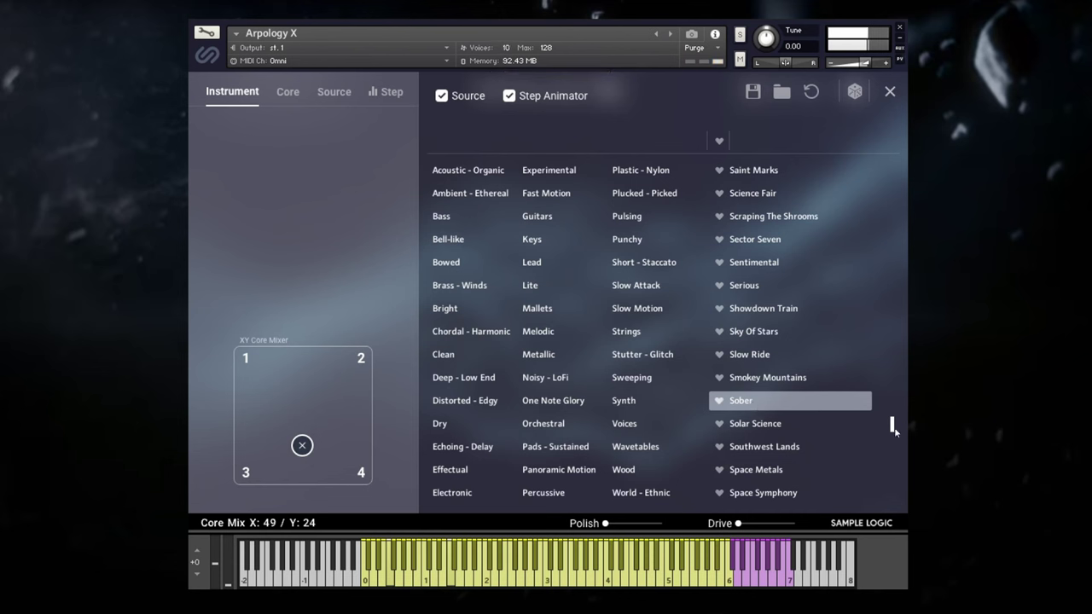
drag(892, 424, 894, 453)
click(793, 425)
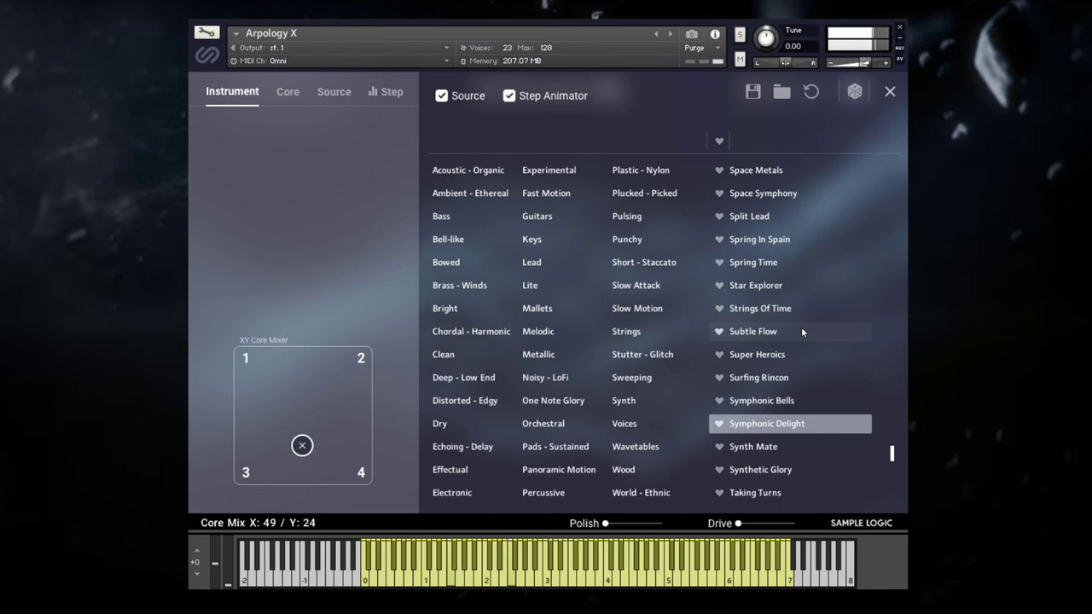
click(769, 378)
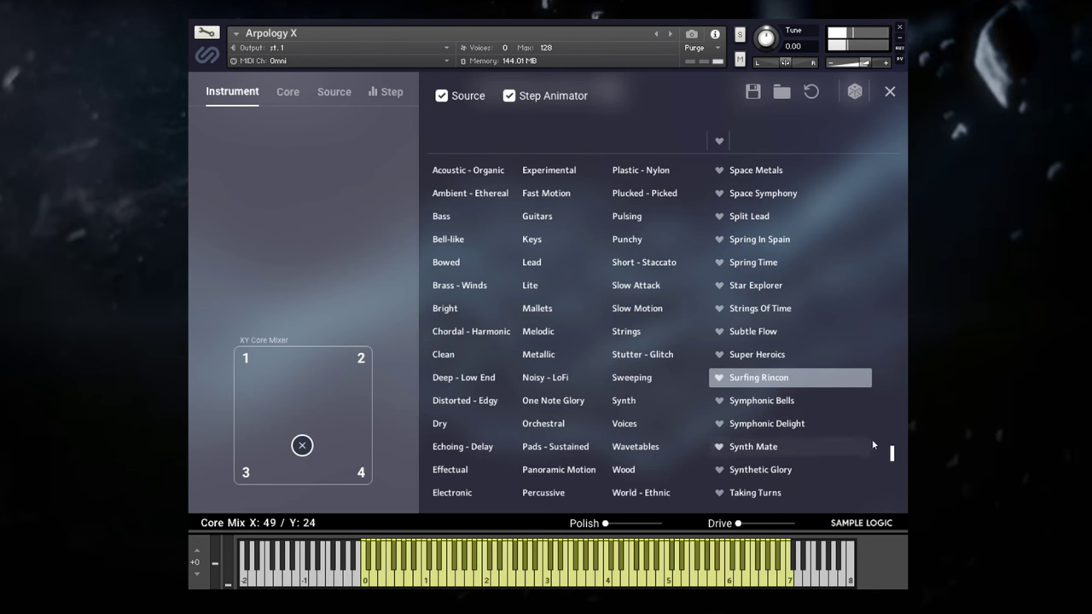
Audition the presets Trapped Inside, Tropical Computer and Virtual Reality one after another.
drag(892, 456, 892, 482)
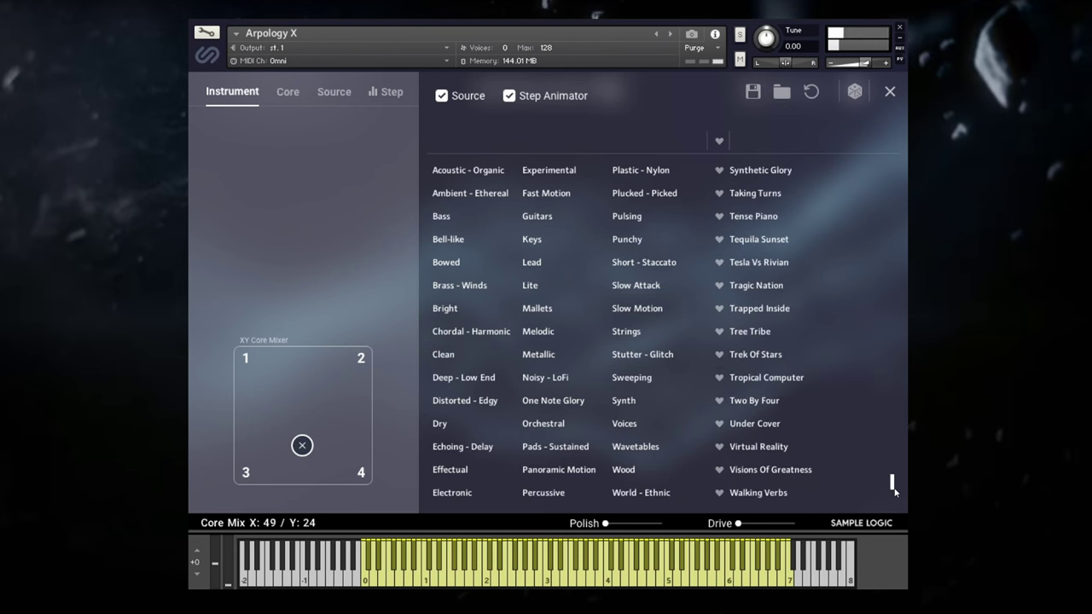
click(760, 309)
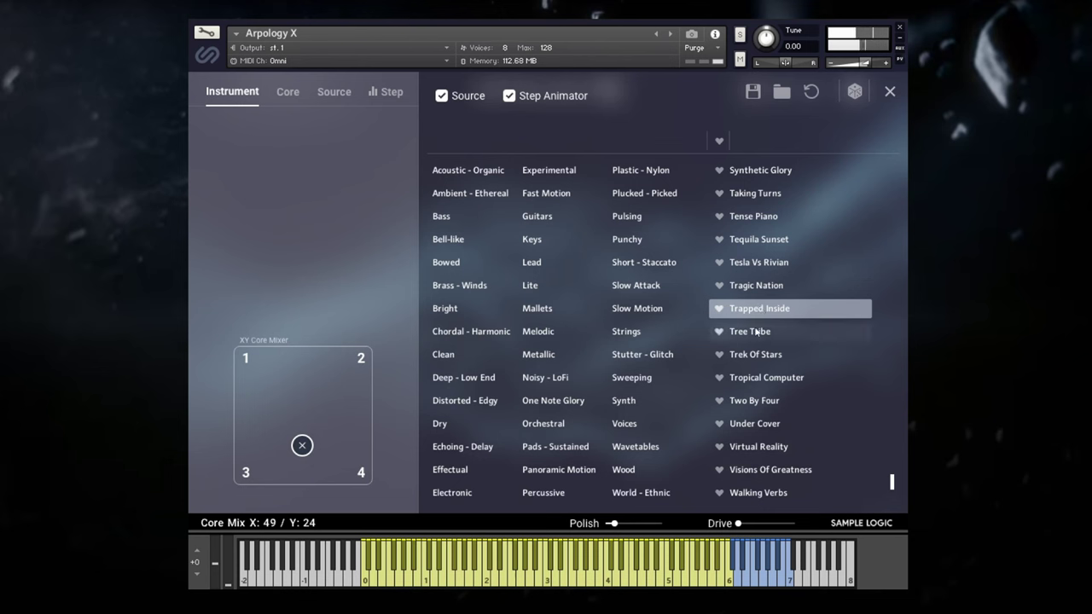
click(749, 379)
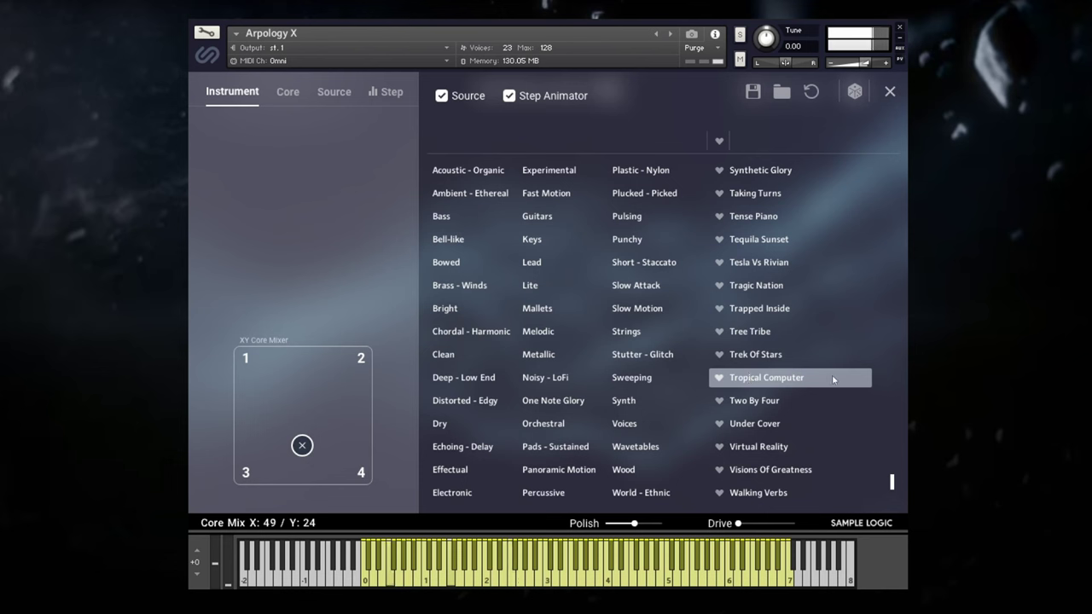
click(764, 450)
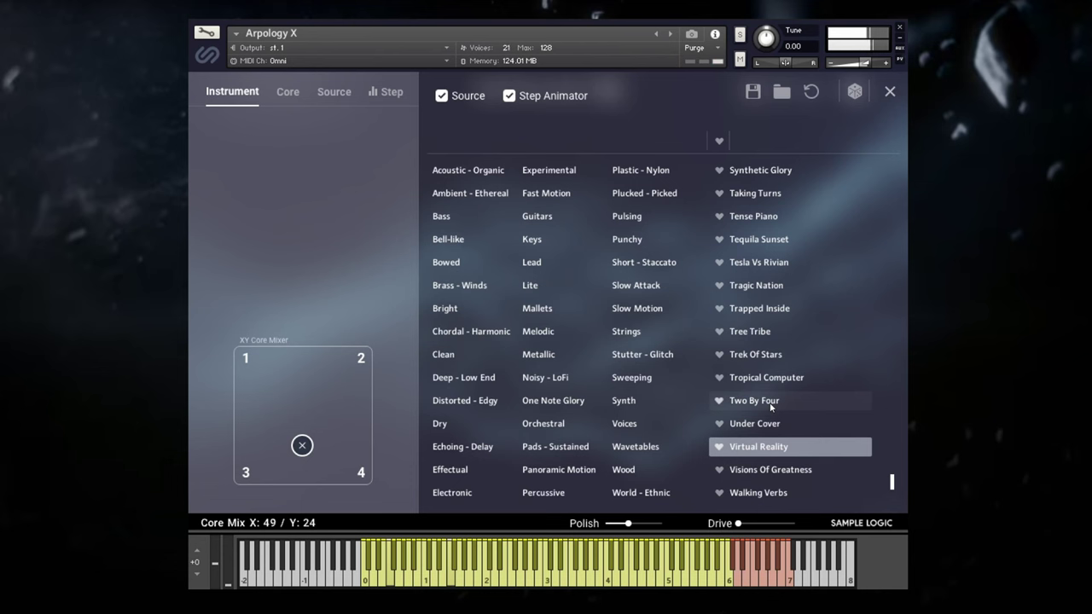
Audition the World Wonders and Wood Worker presets and load Water Cycle.
drag(892, 483, 894, 499)
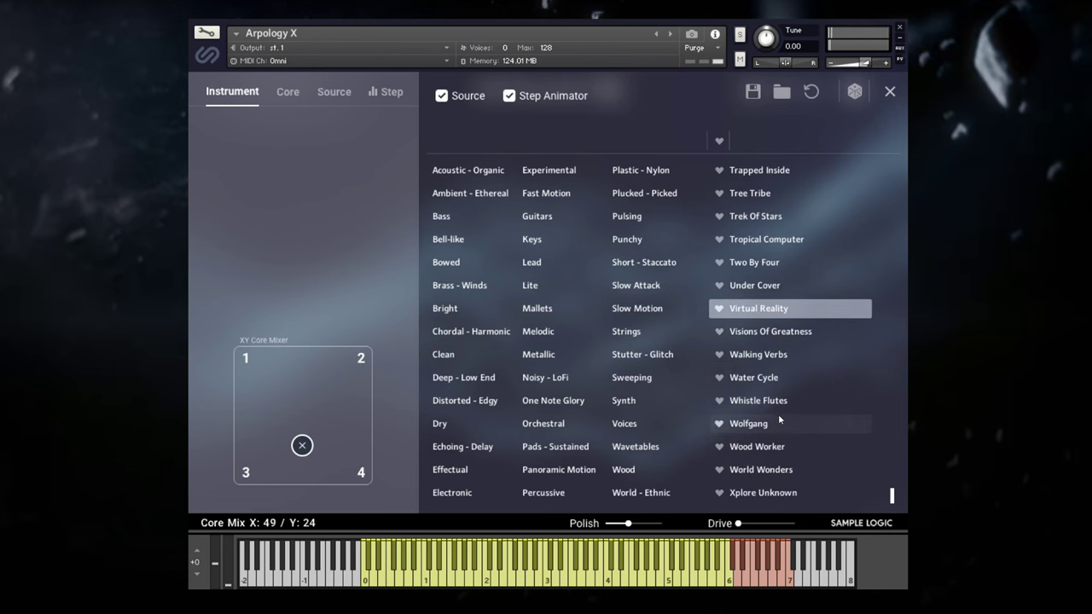
click(775, 472)
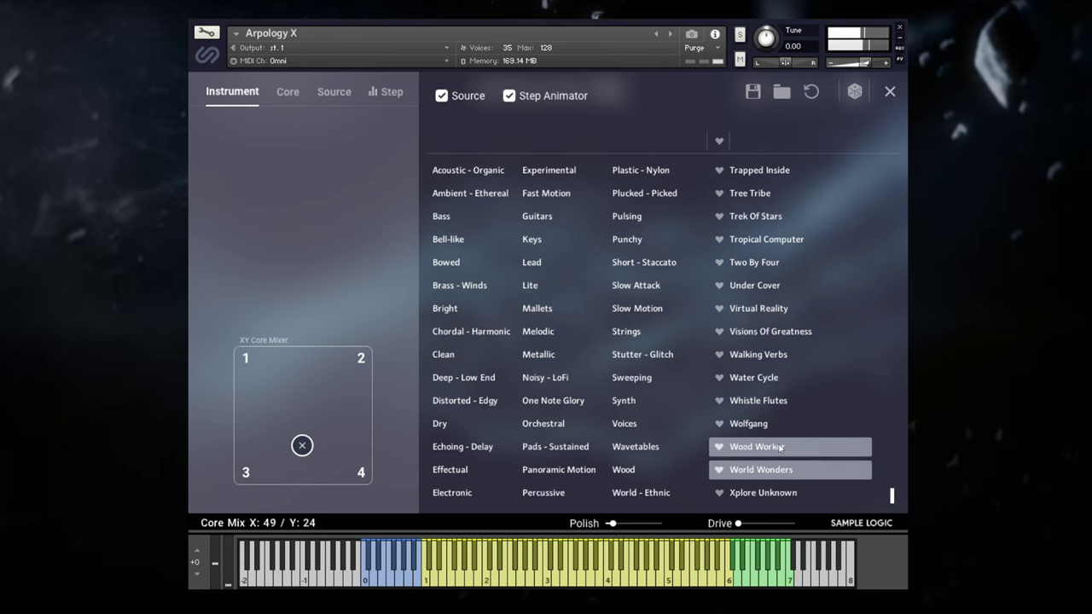
click(781, 447)
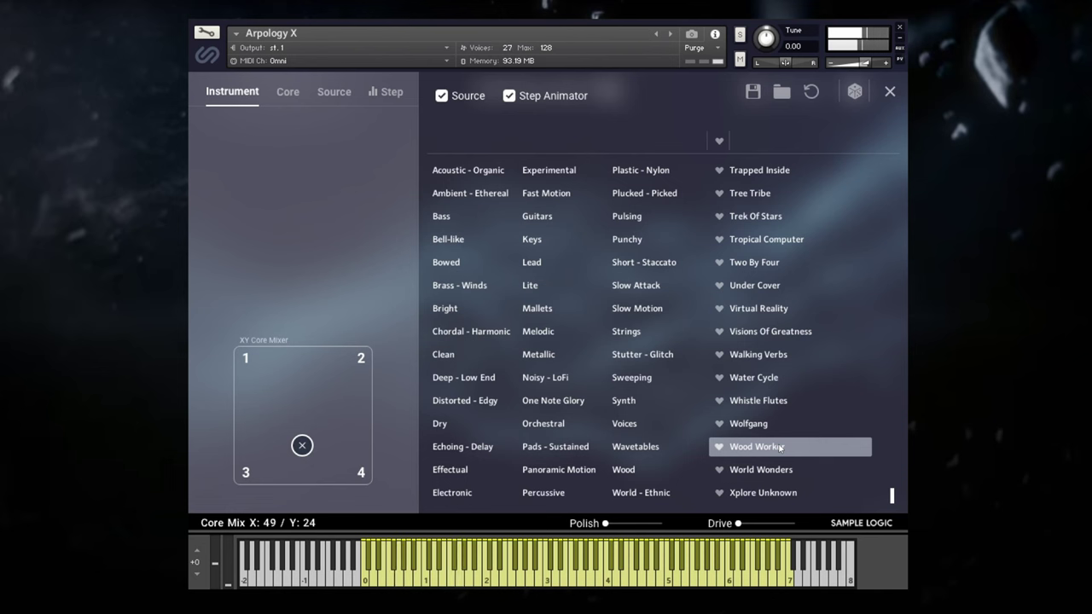
click(760, 384)
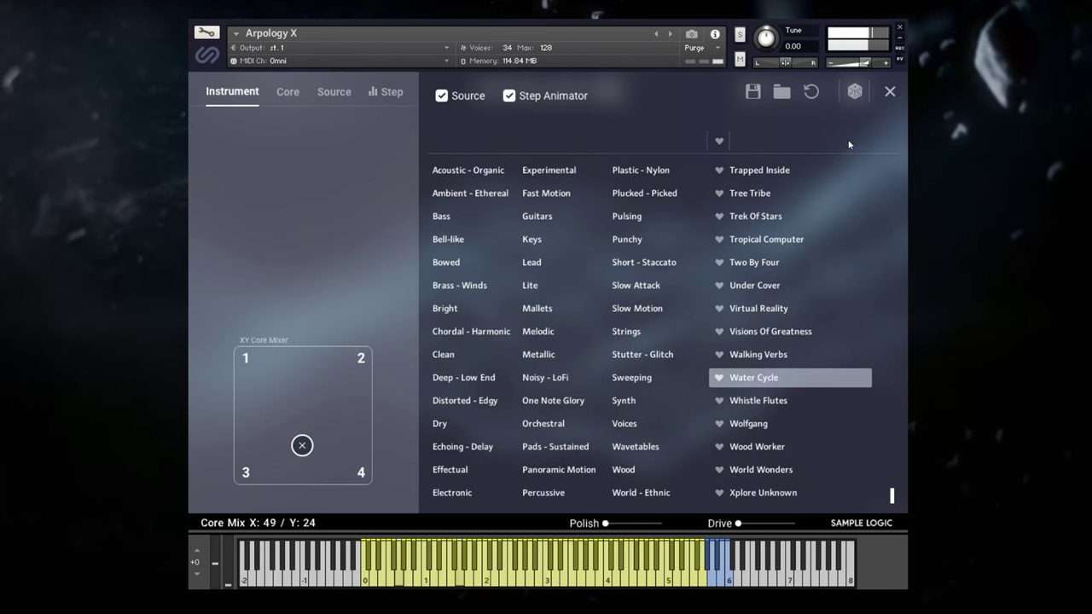
Leave the preset browser, review the edit and Step Animator pages of Water Cycle, and return to its FX pad.
click(859, 94)
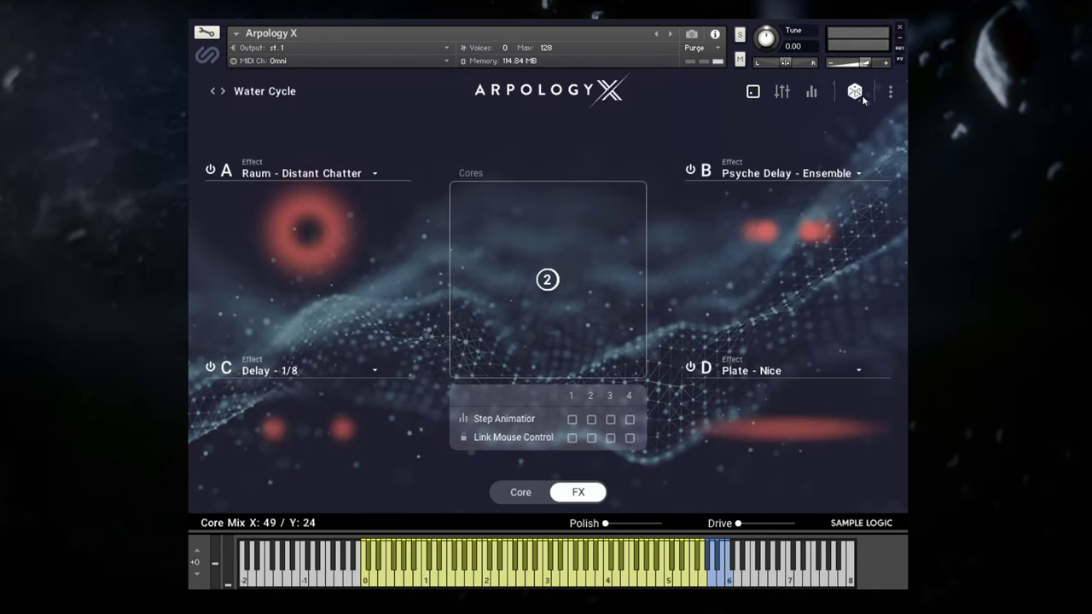
click(786, 94)
click(812, 93)
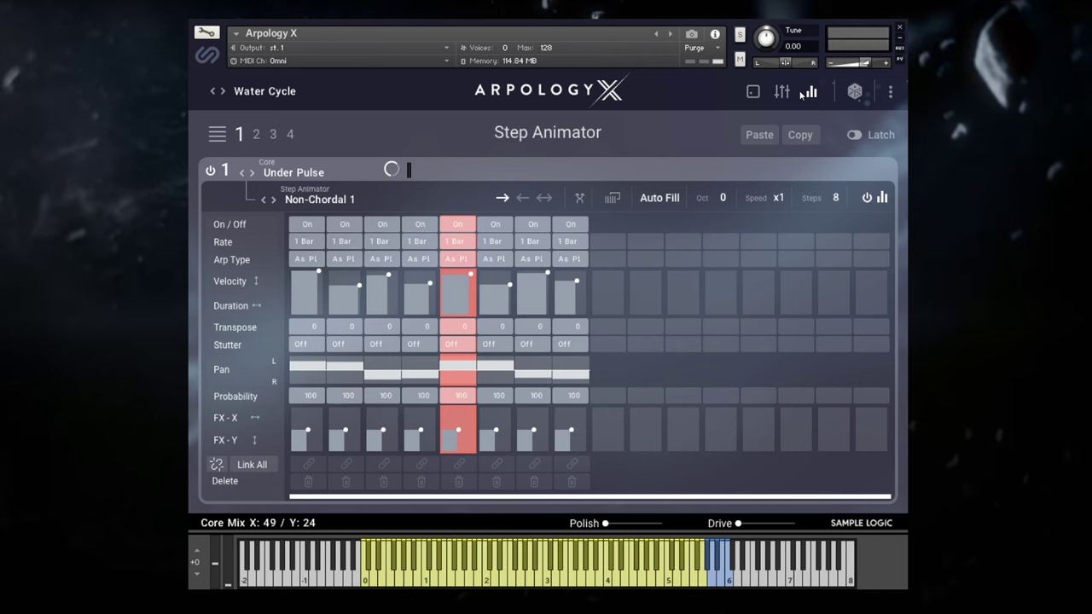
click(757, 92)
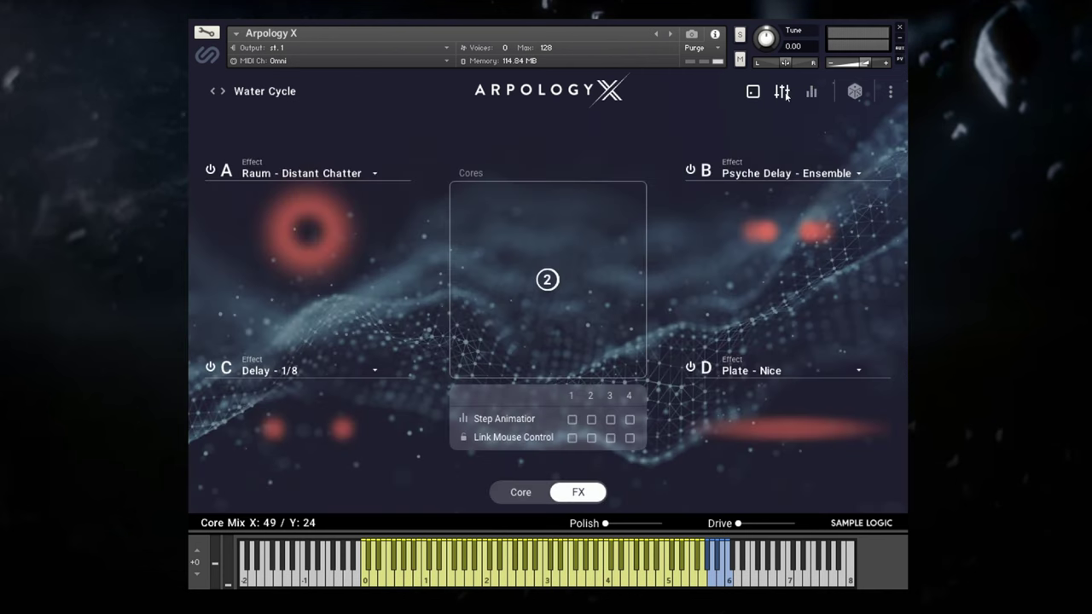